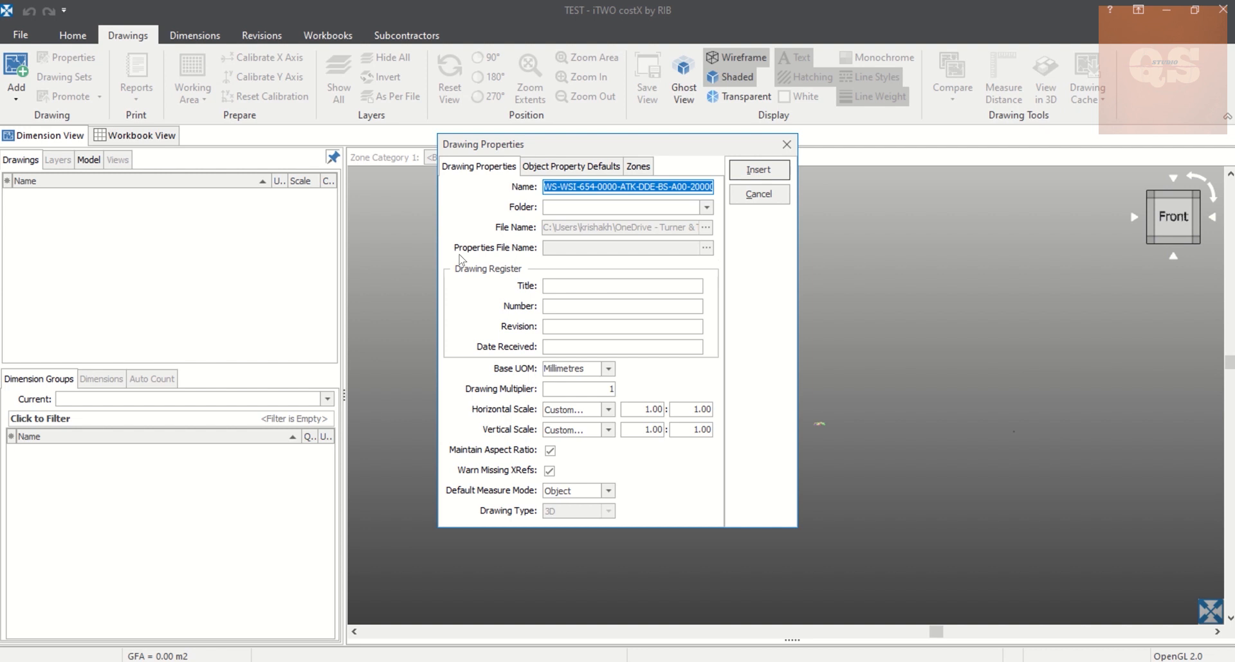
Step: Insert drawing WS-WSI-654-0000-ATK-DDE-BS-A00-2000001 in millimetres at 1:1 scale and select it in the drawing list
left_click(749, 171)
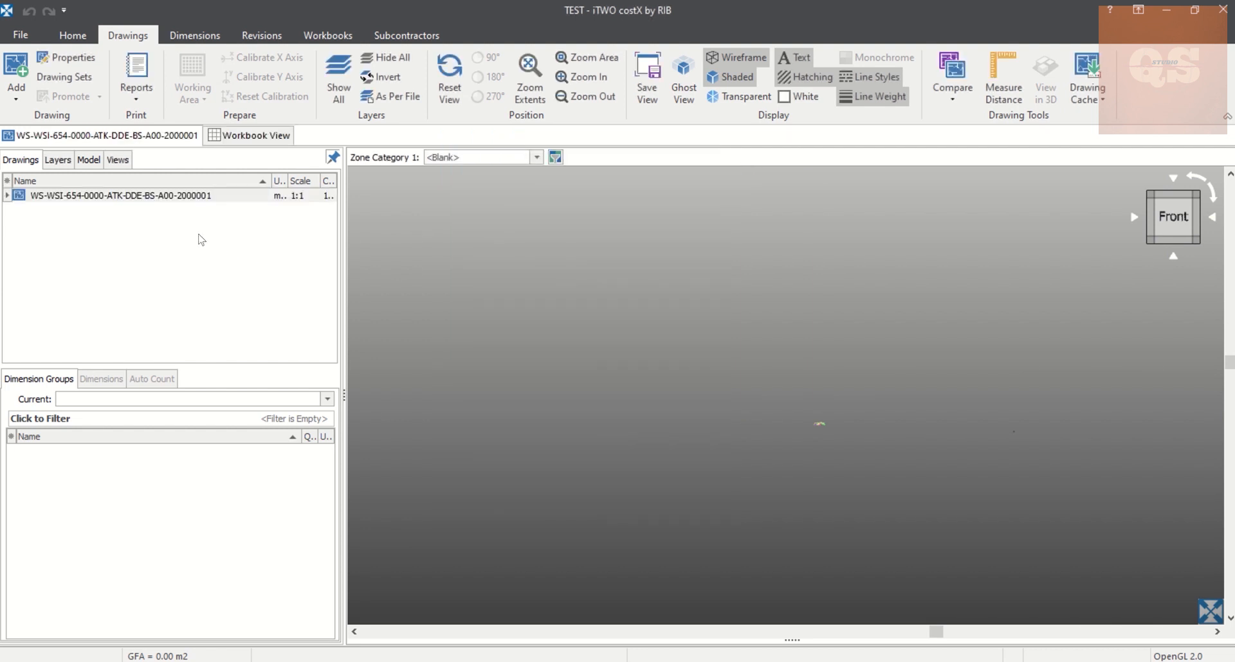
mouse_move(165, 205)
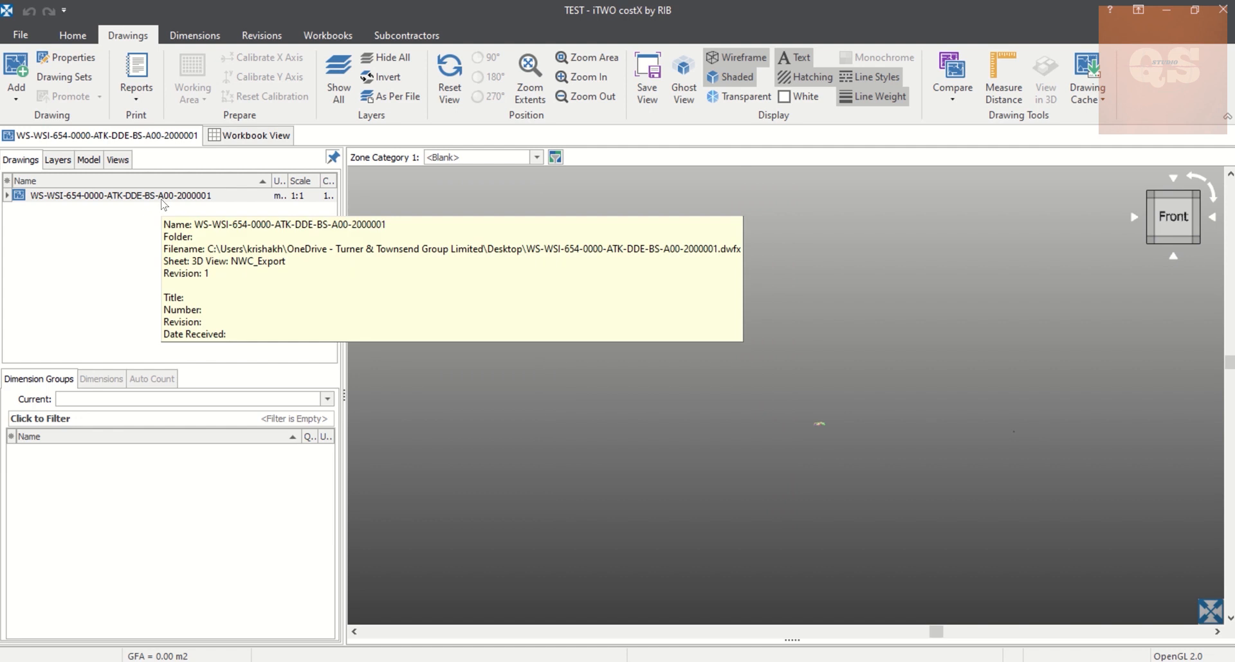
left_click(151, 200)
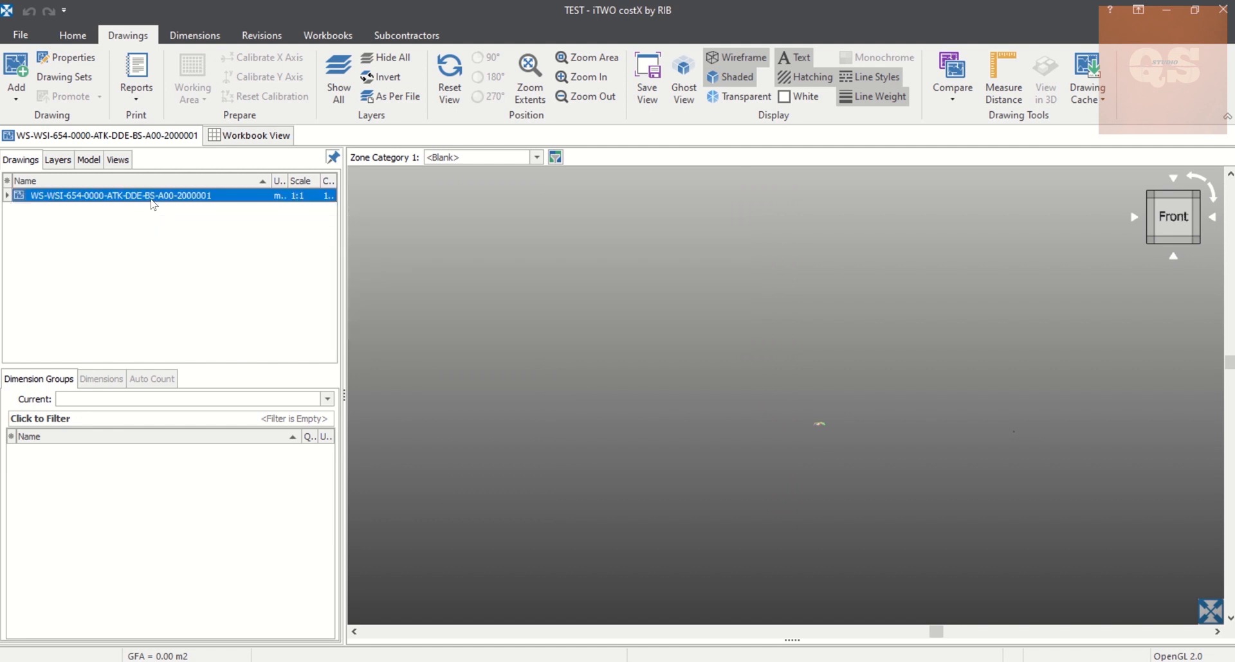
Step: Examine the building services model in 3D, covering its overall extent and the ductwork and equipment near its base
left_click(825, 426)
scroll(825, 424, "up", 10)
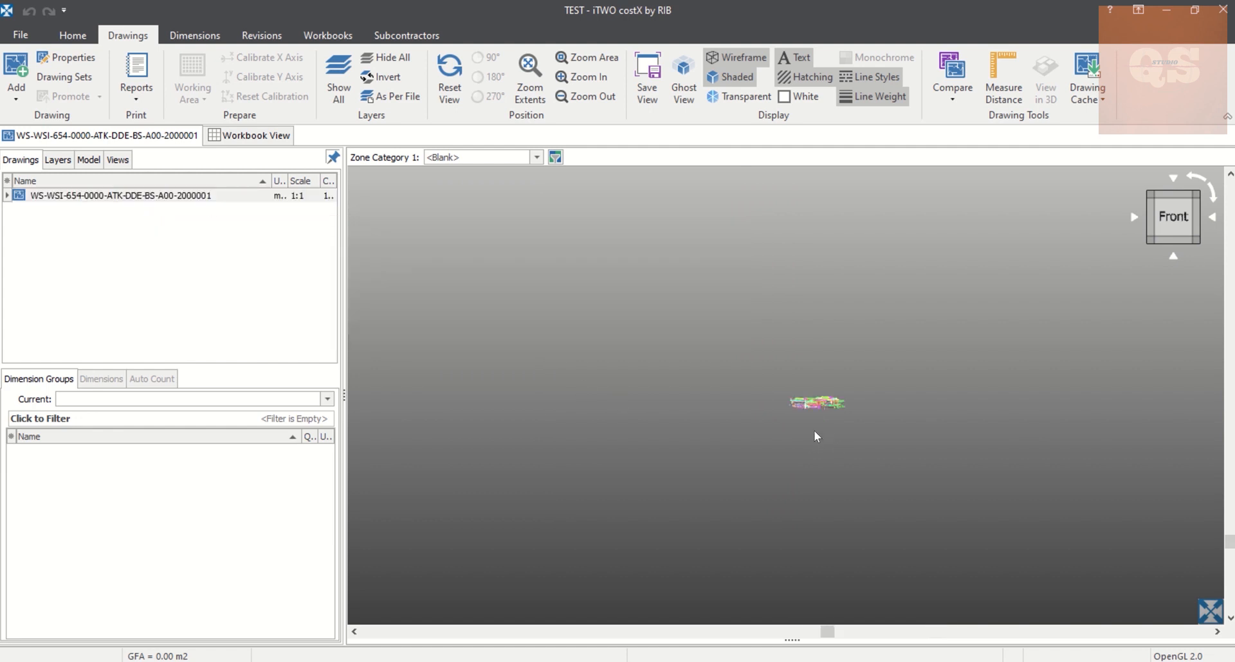
scroll(829, 444, "up", 5)
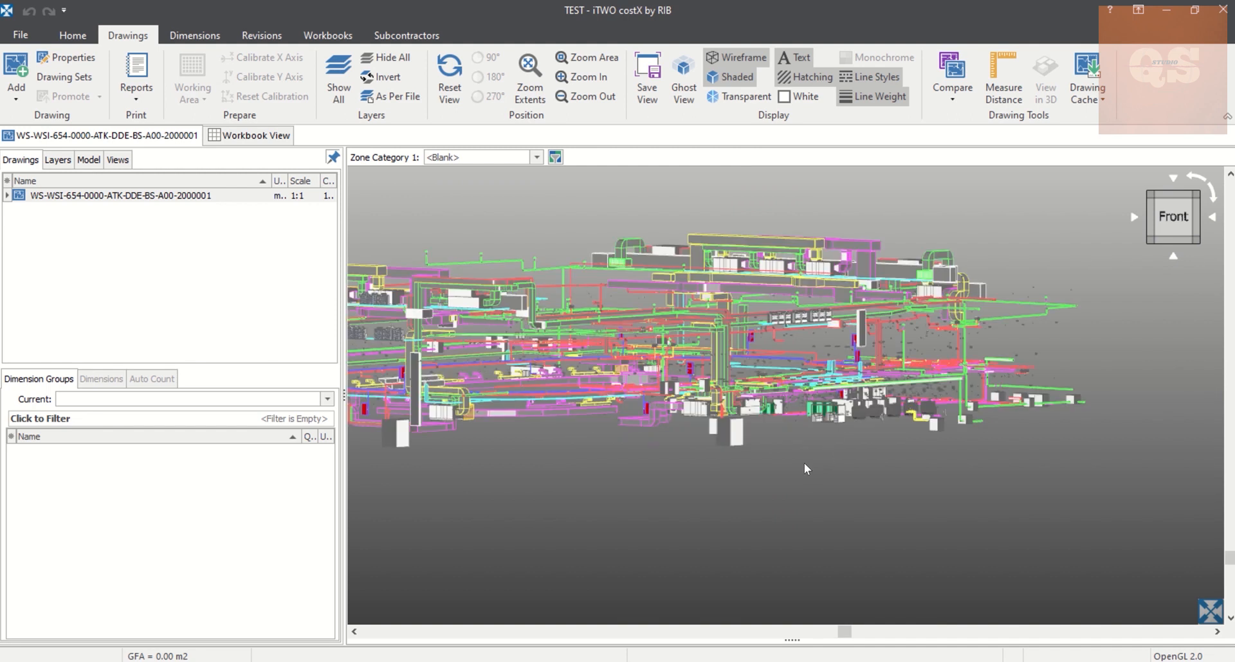
scroll(588, 439, "down", 4)
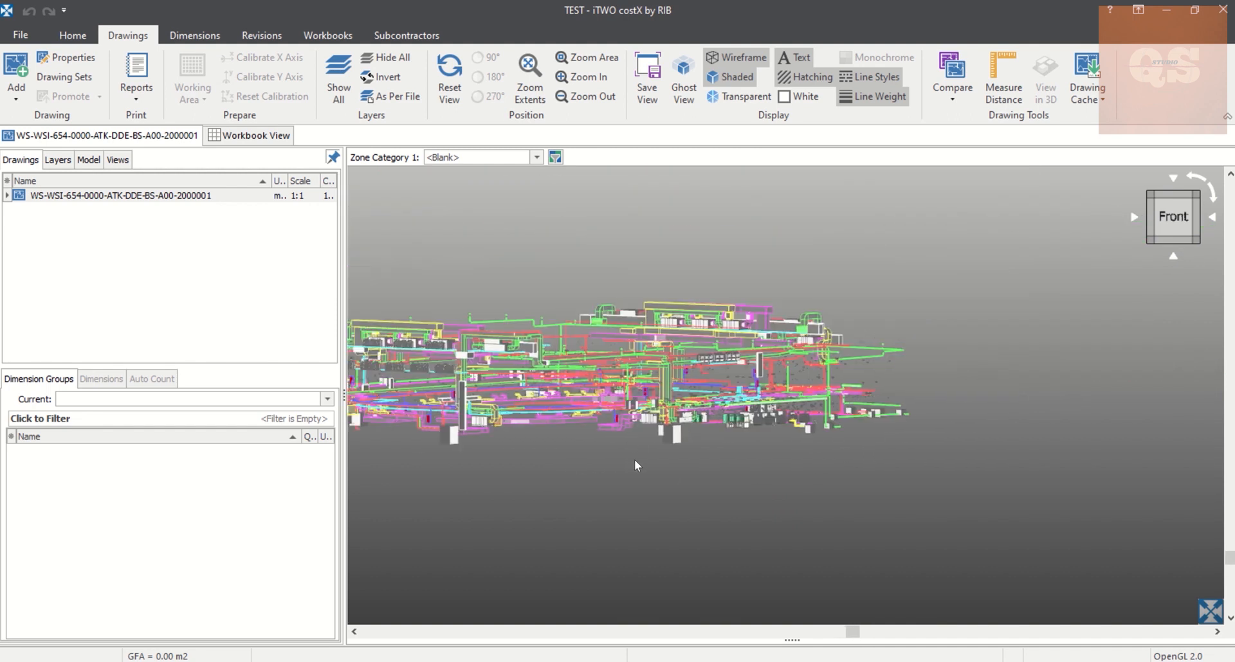
middle_click_drag(635, 460, 822, 445)
scroll(601, 374, "up", 5)
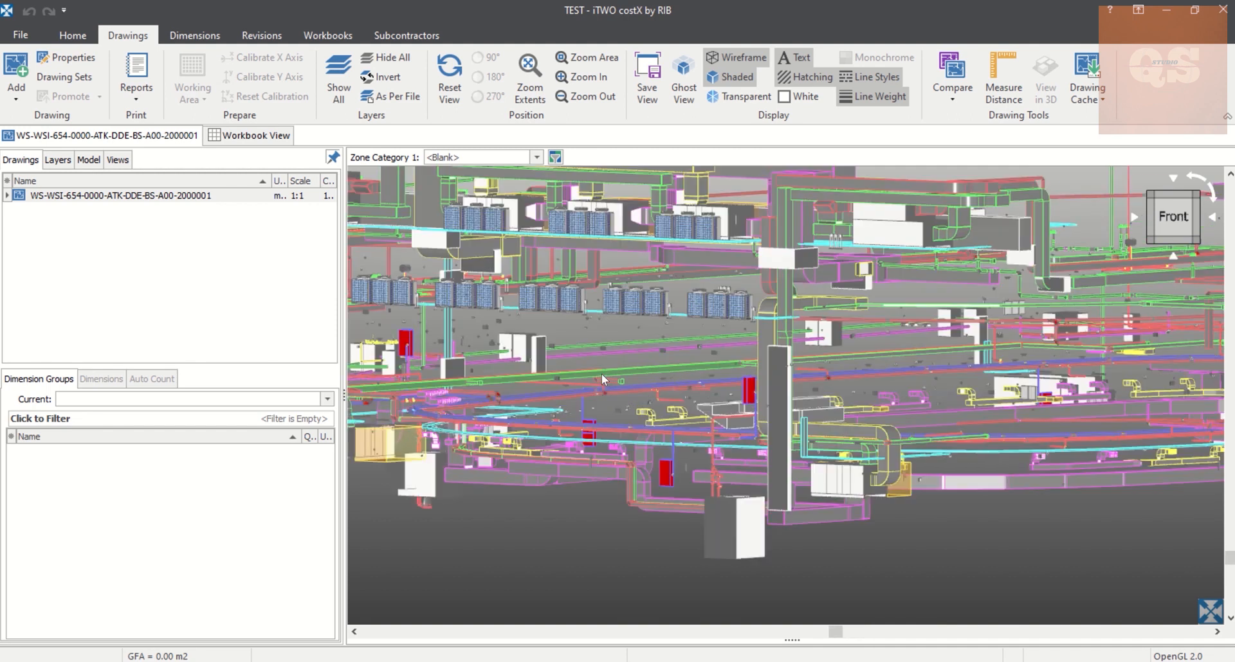
scroll(601, 373, "down", 5)
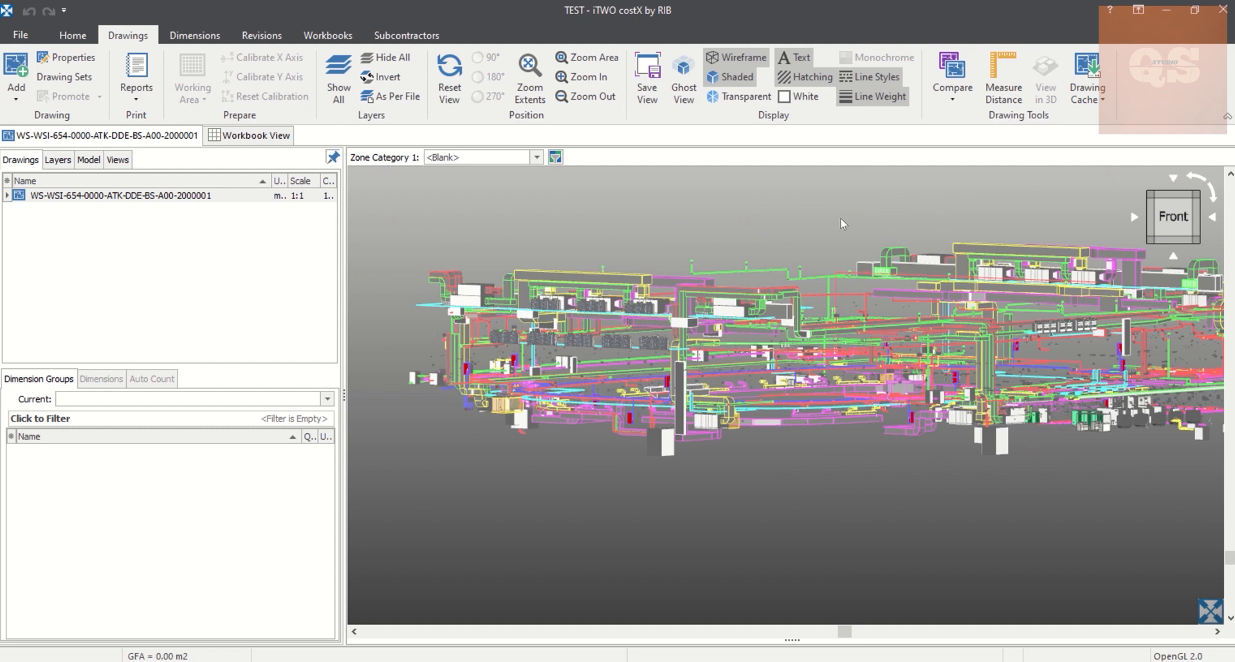
middle_click_drag(840, 217, 693, 236)
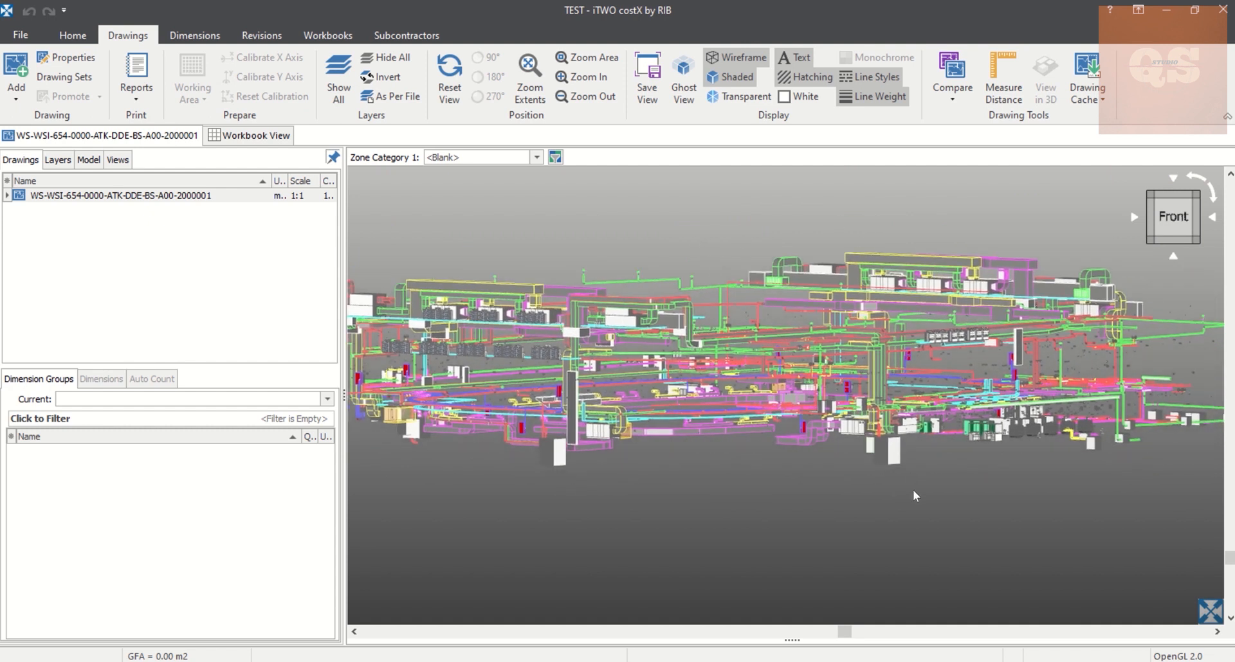
middle_click_drag(913, 489, 727, 496)
scroll(696, 433, "up", 5)
scroll(695, 433, "up", 3)
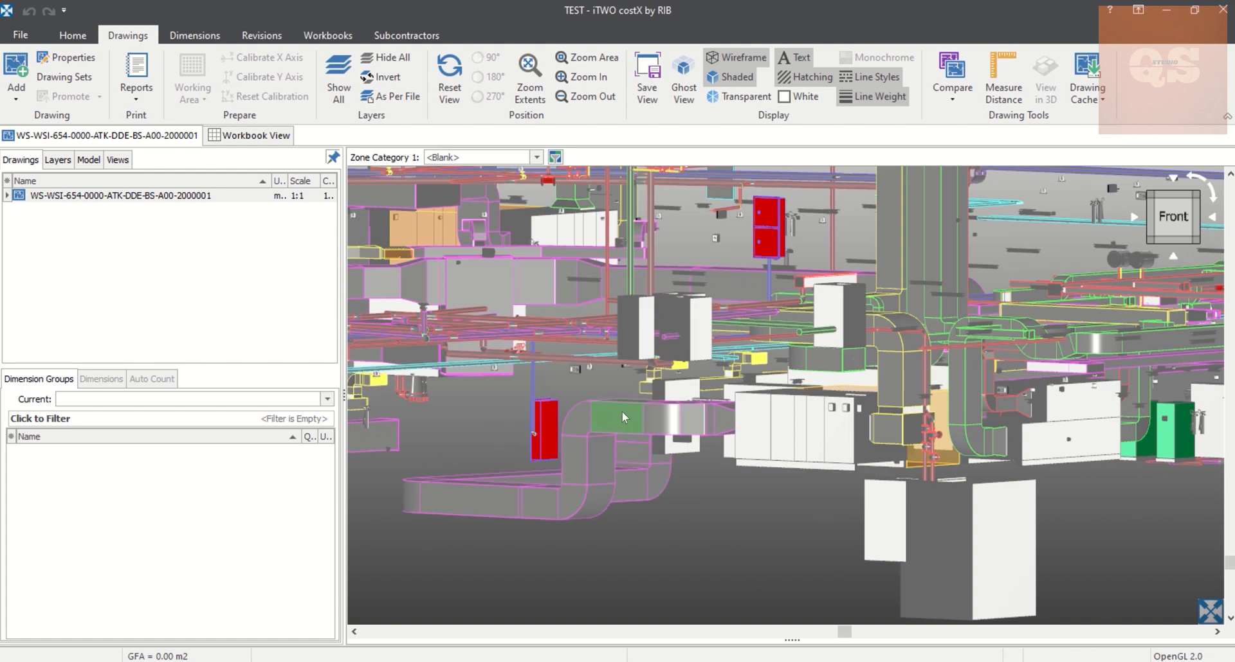
scroll(689, 419, "down", 5)
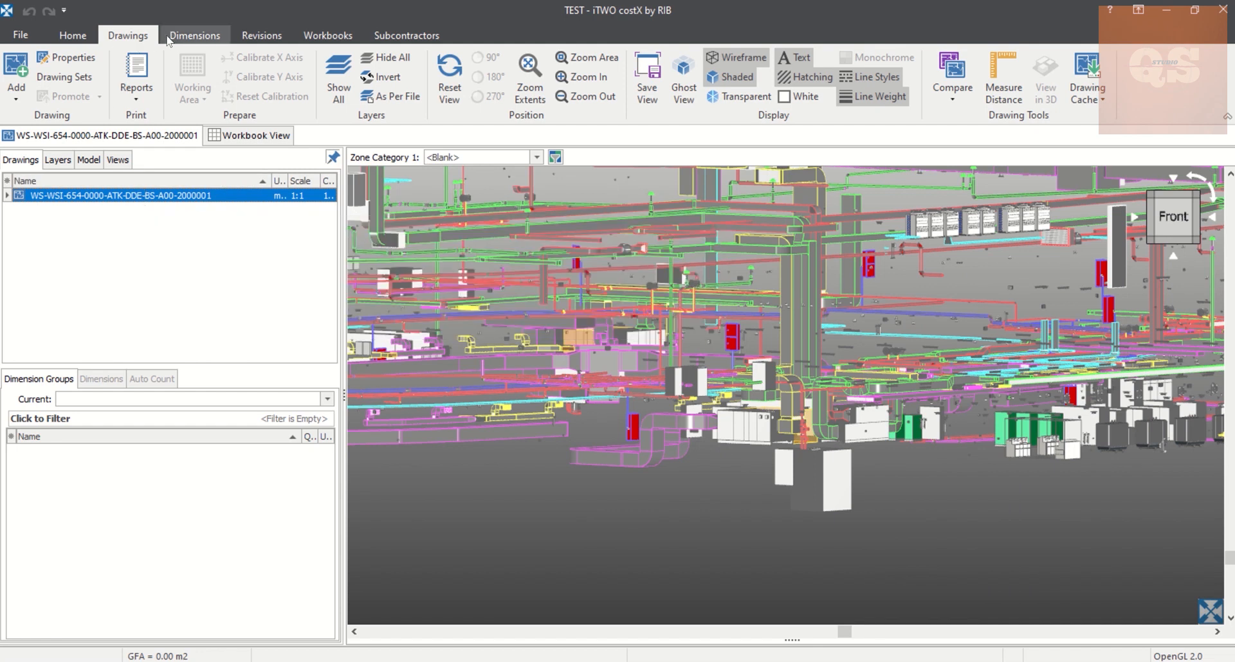
Step: Import dimensions from the drawing using the BIM template BIM Import Revit General.xslt and dismiss the default-units warning
left_click(193, 35)
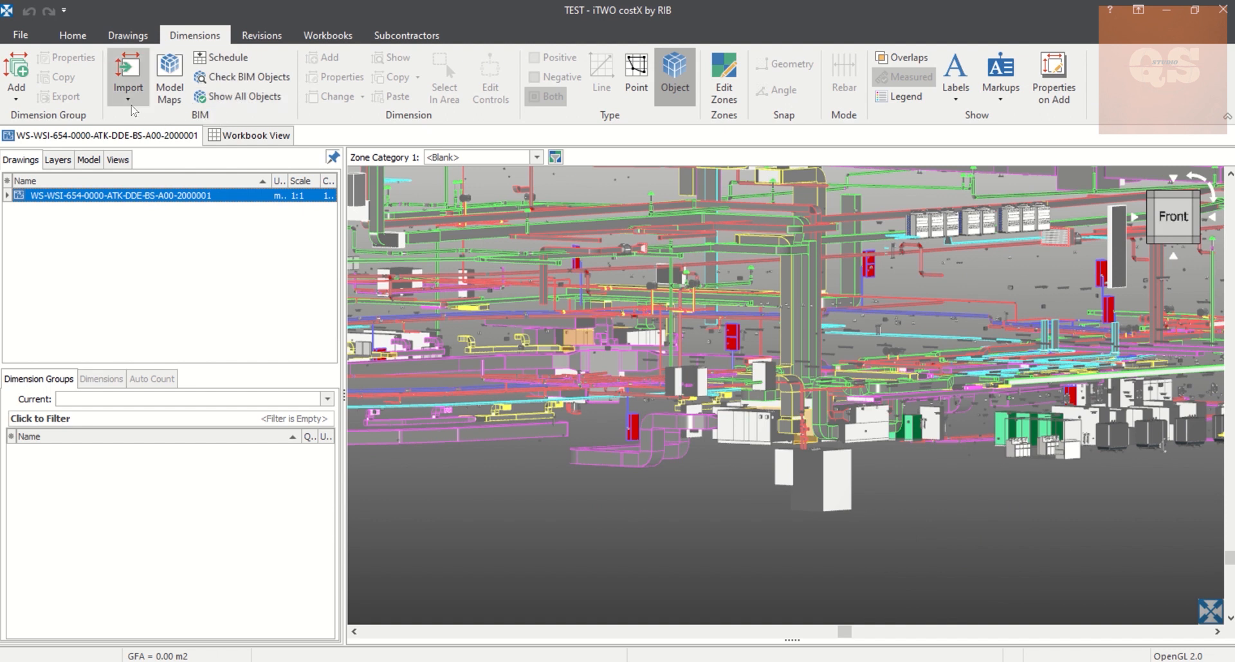
left_click(130, 100)
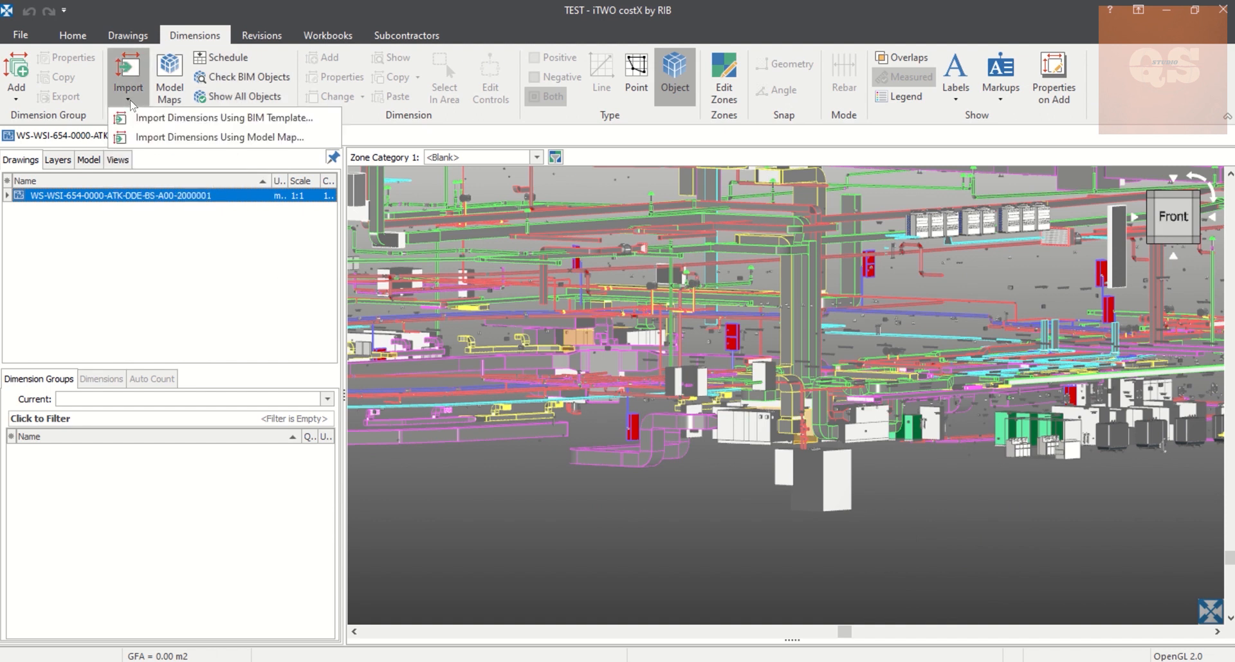
left_click(208, 118)
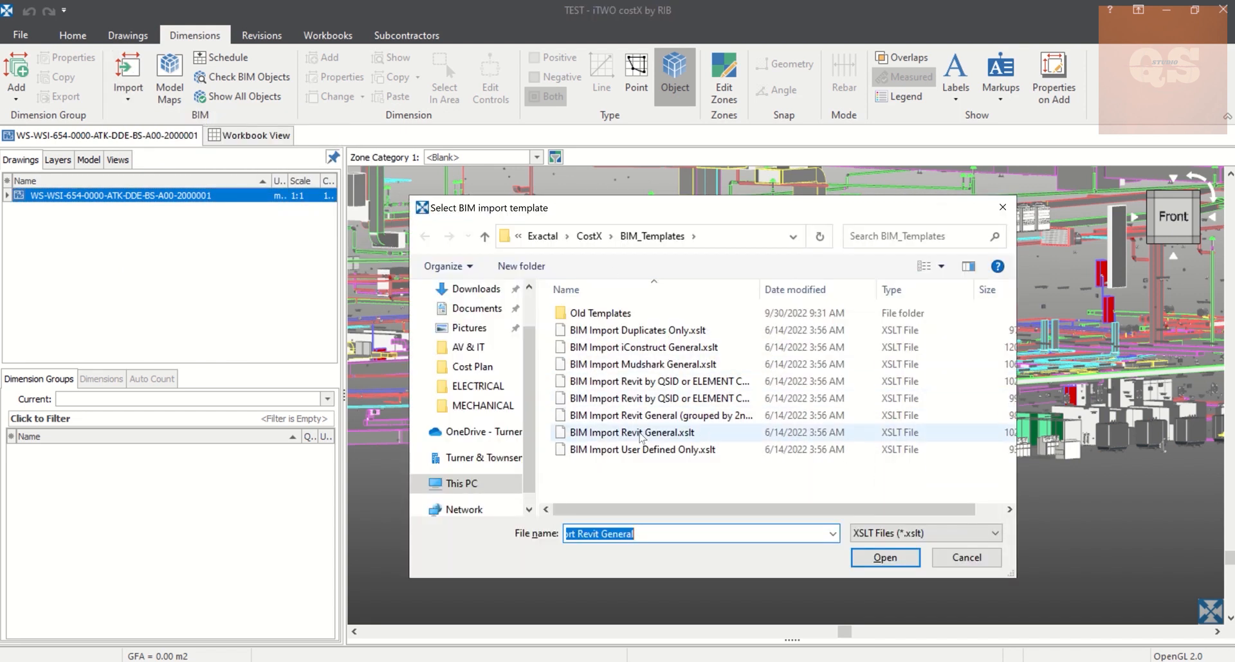
left_click(641, 434)
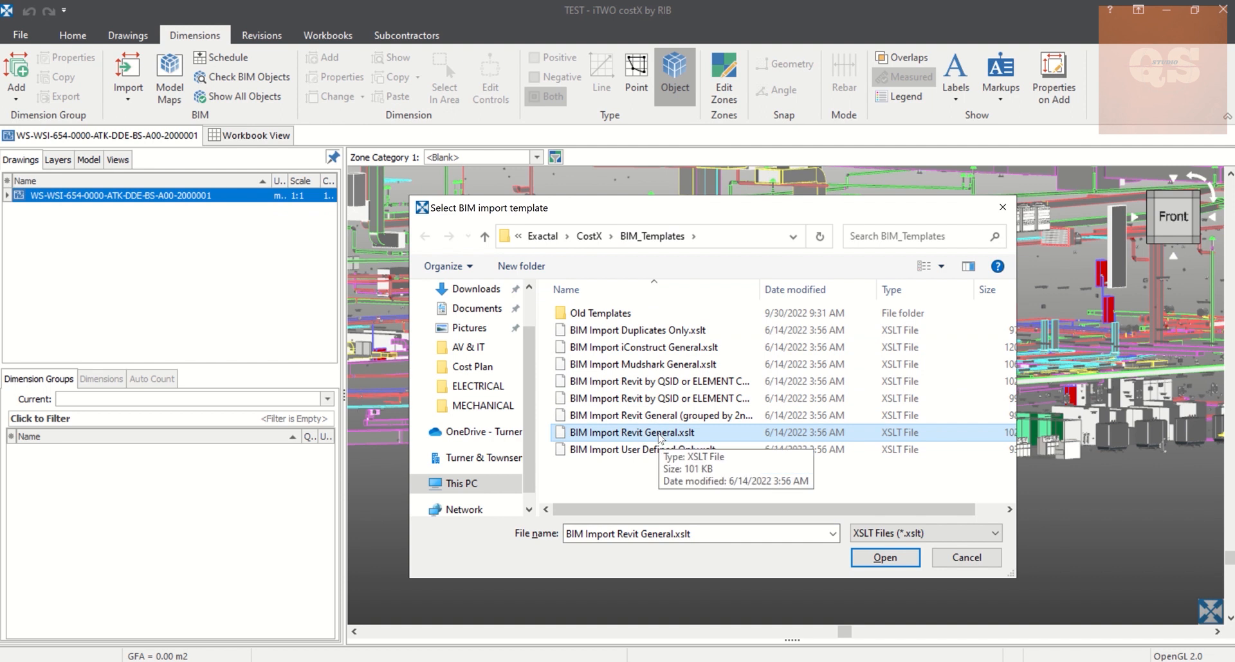
double_click(660, 436)
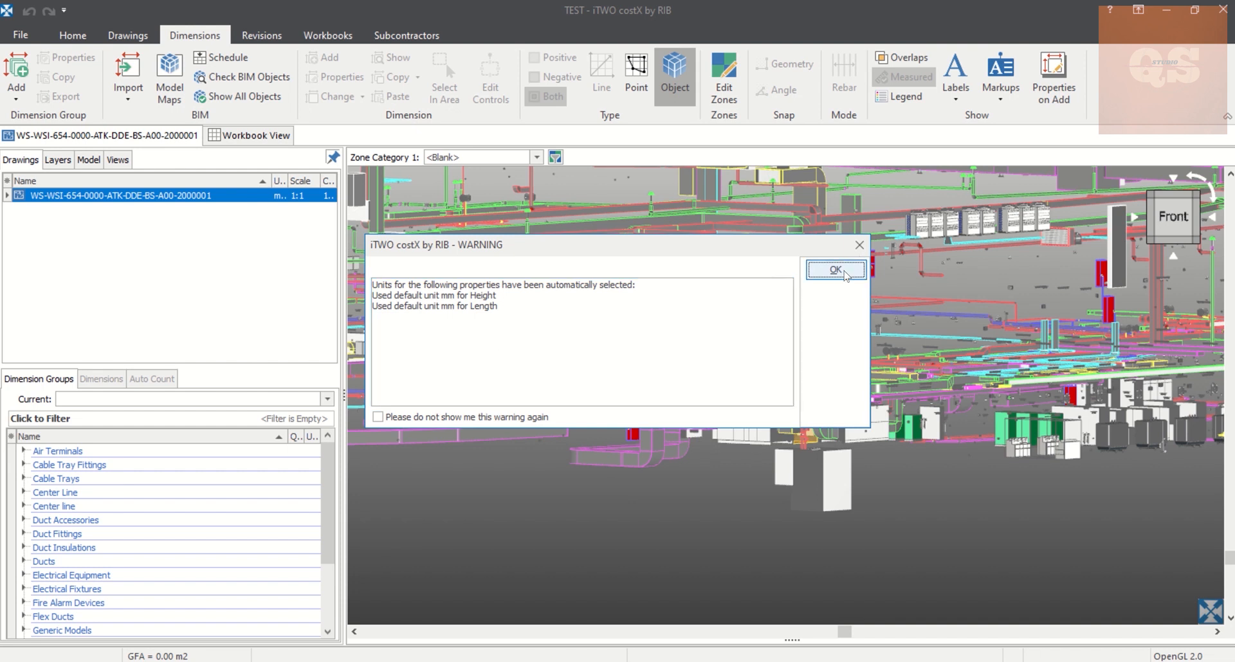
left_click(859, 245)
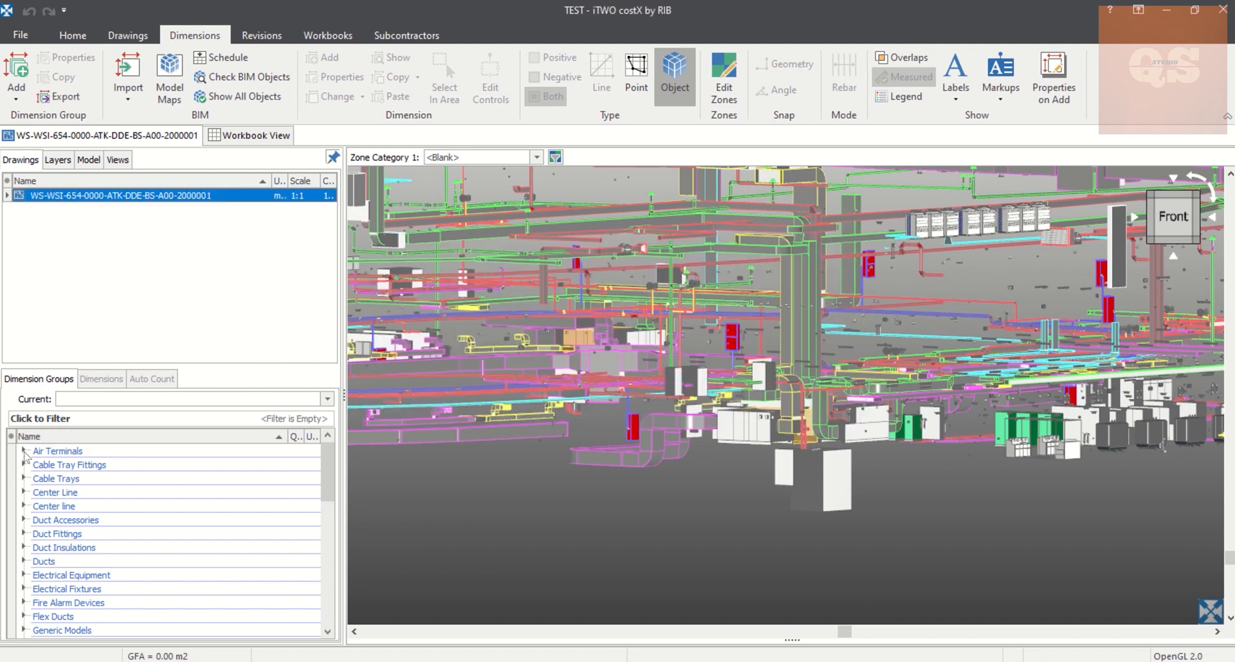
Step: Look through the imported dimension groups, checking the contents of the Air Terminals and Cable Trays folders
left_click(23, 452)
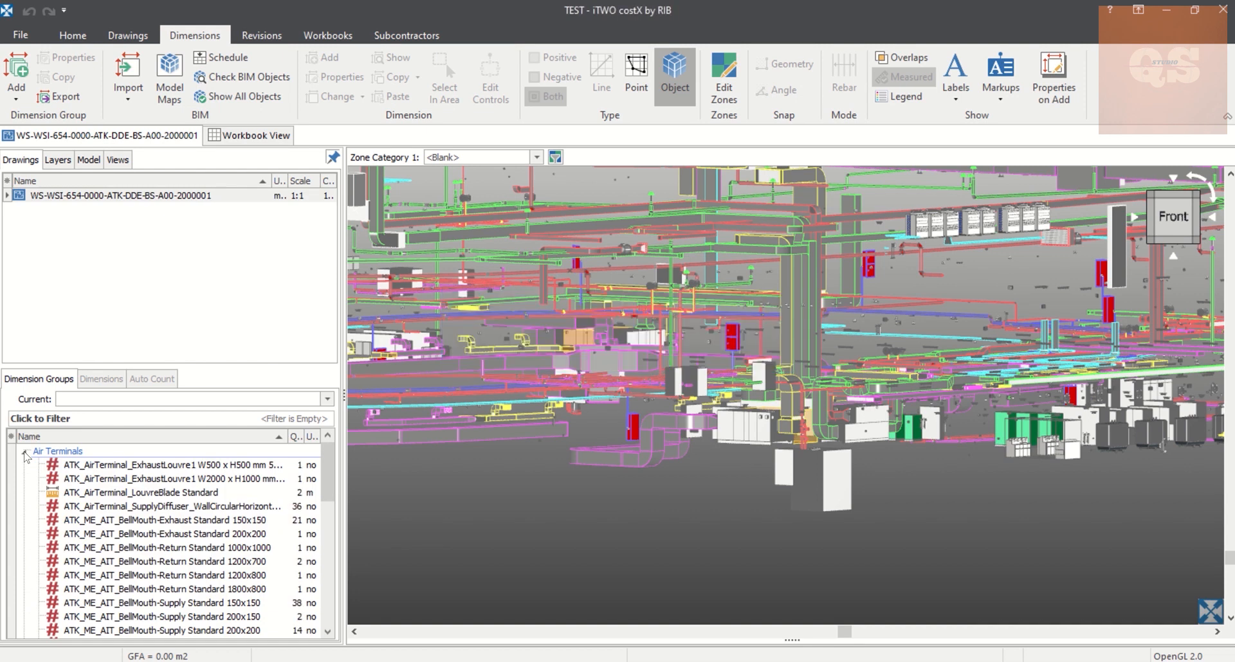
left_click(24, 453)
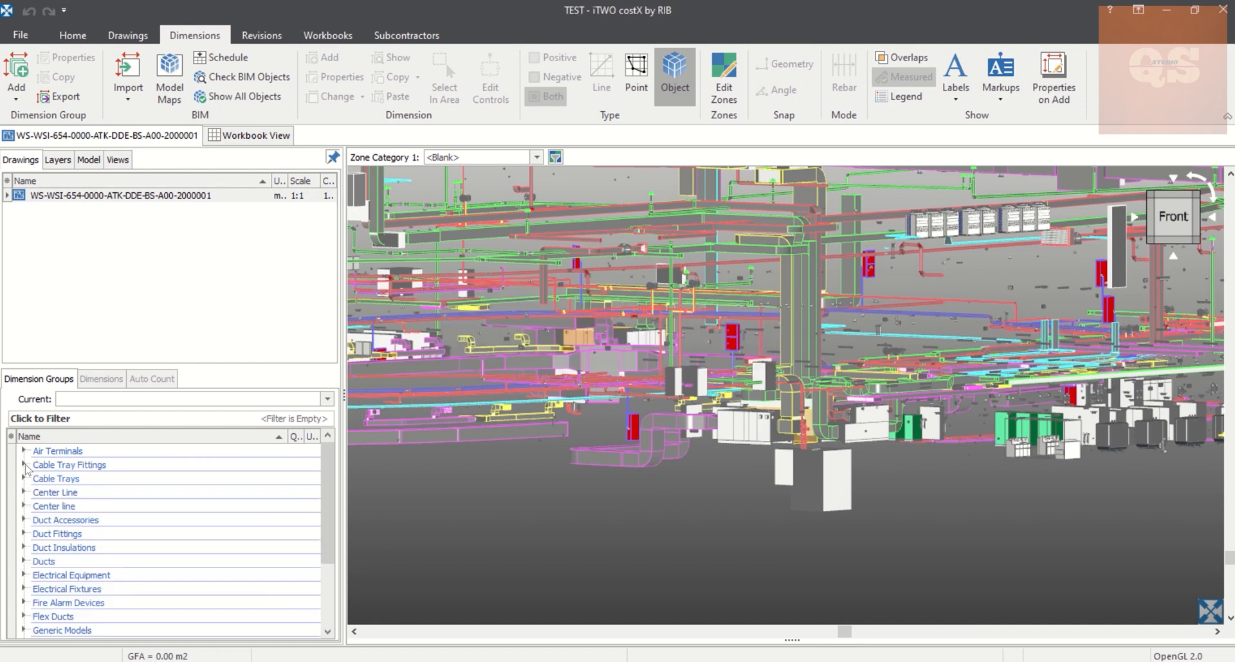
left_click(24, 480)
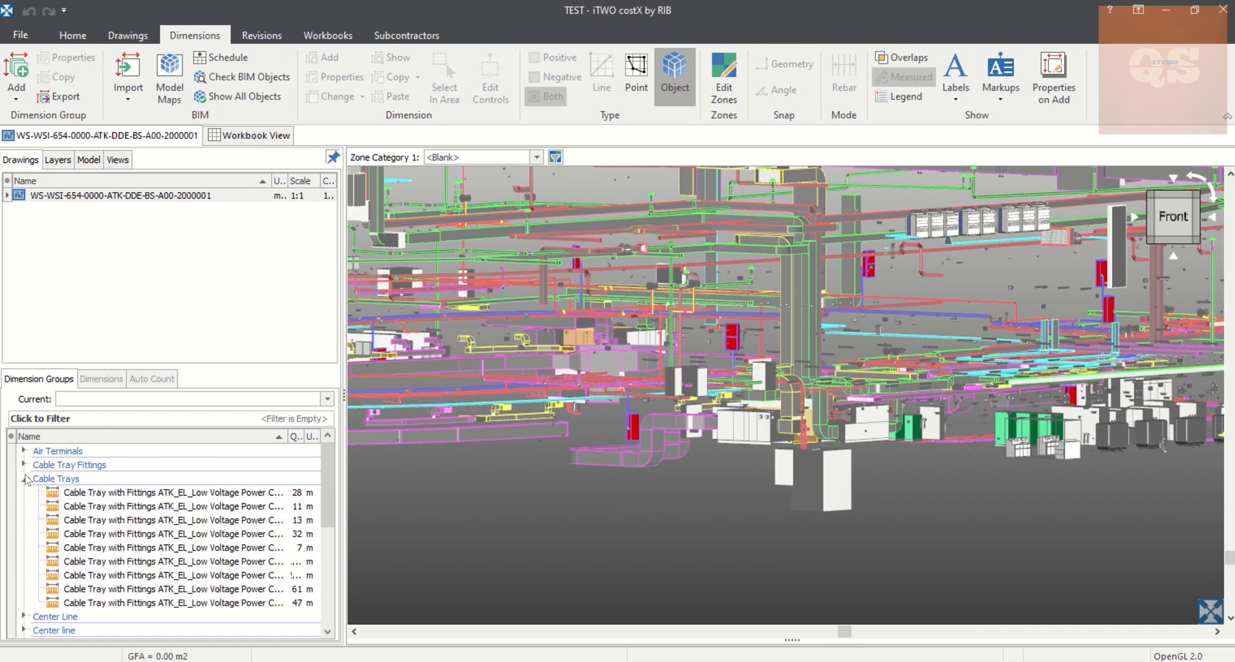
left_click(25, 479)
scroll(53, 524, "down", 3)
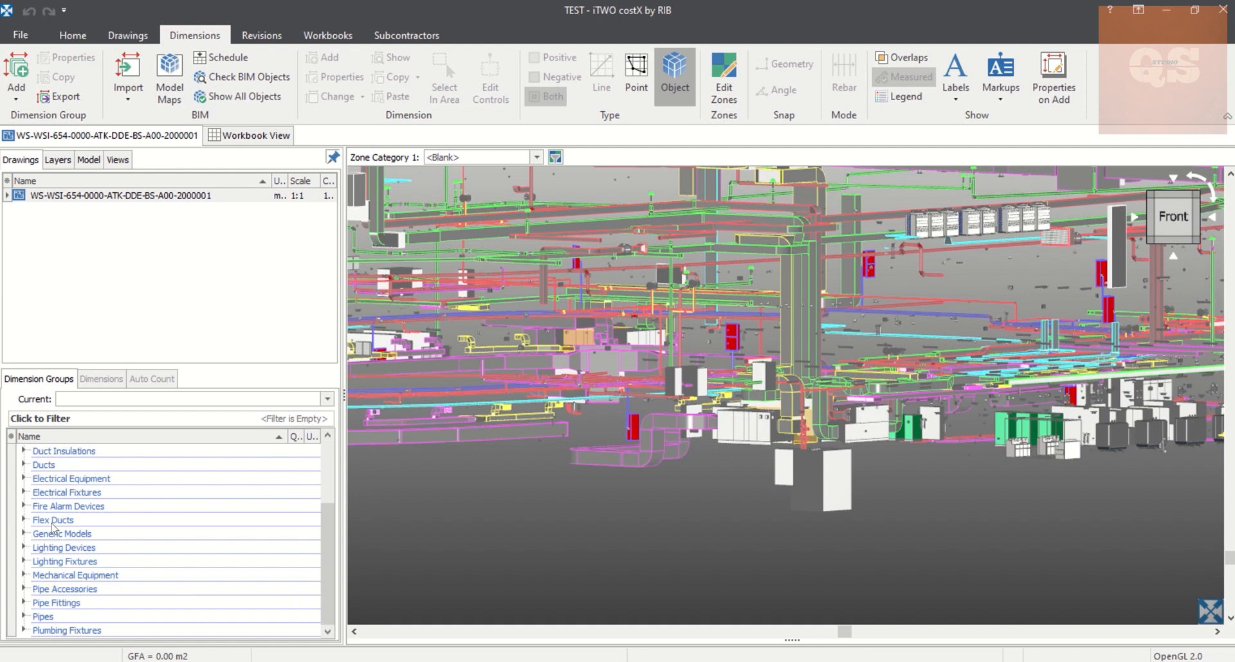
scroll(53, 527, "up", 2)
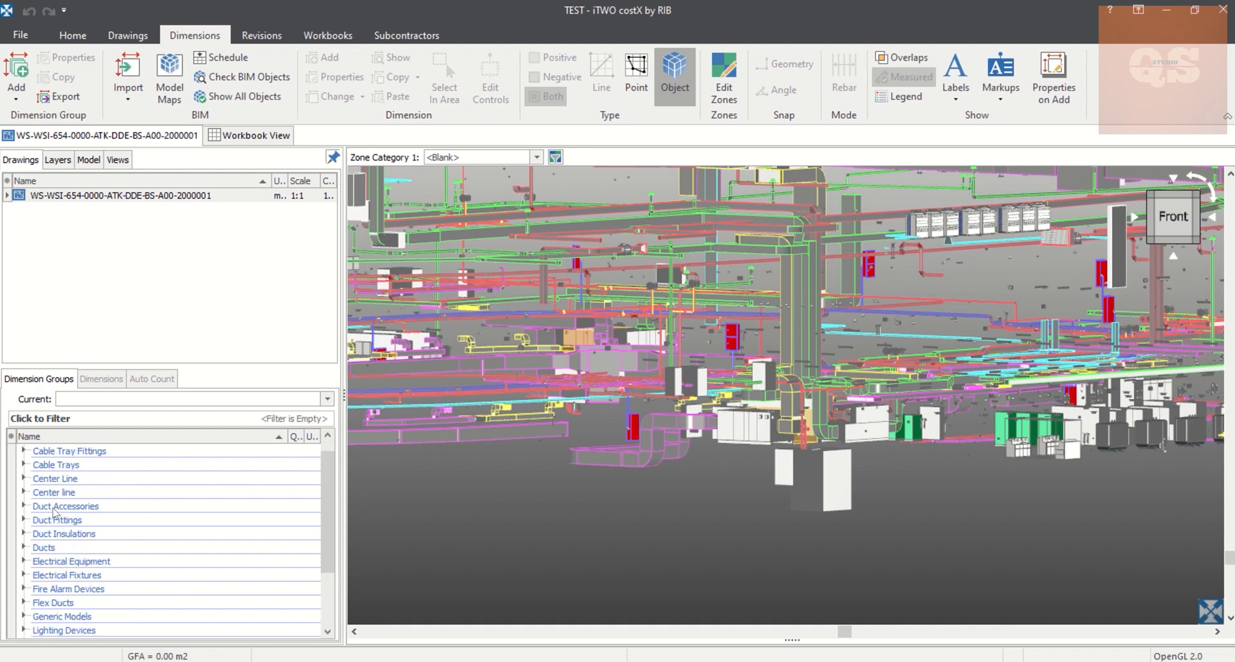
Step: Isolate the Transformer FITformer Eco 800kVA 10kV dimension group under Electrical Equipment and inspect its objects in 3D
left_click(24, 562)
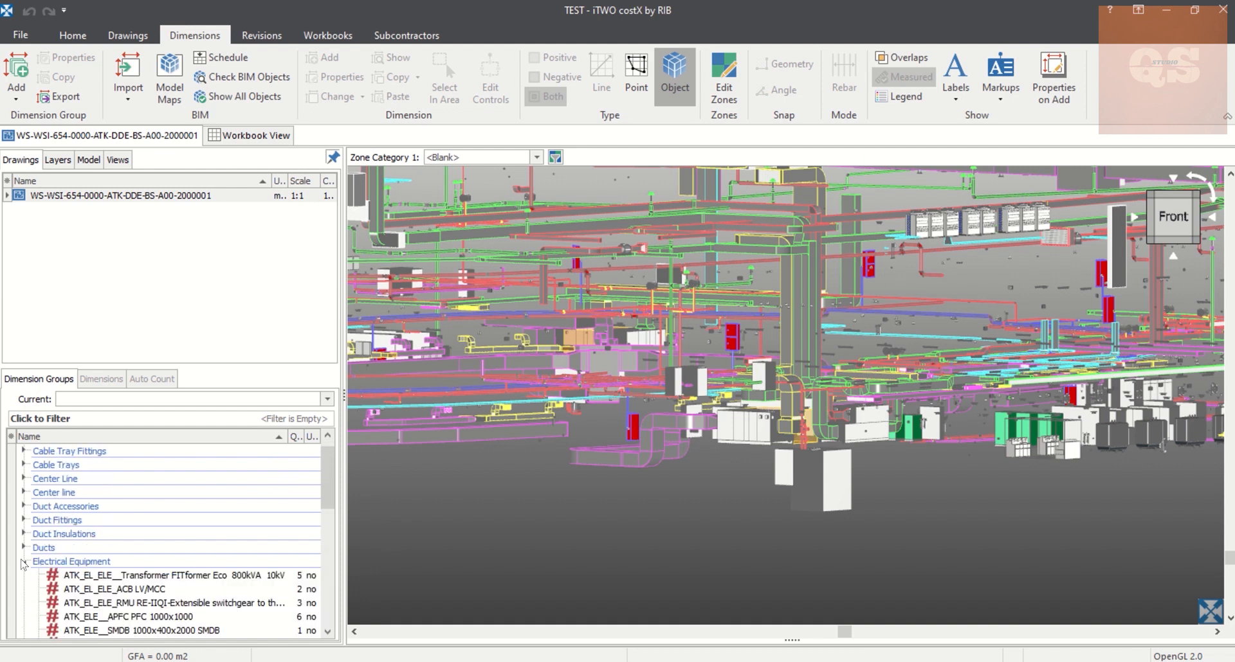
scroll(84, 566, "down", 2)
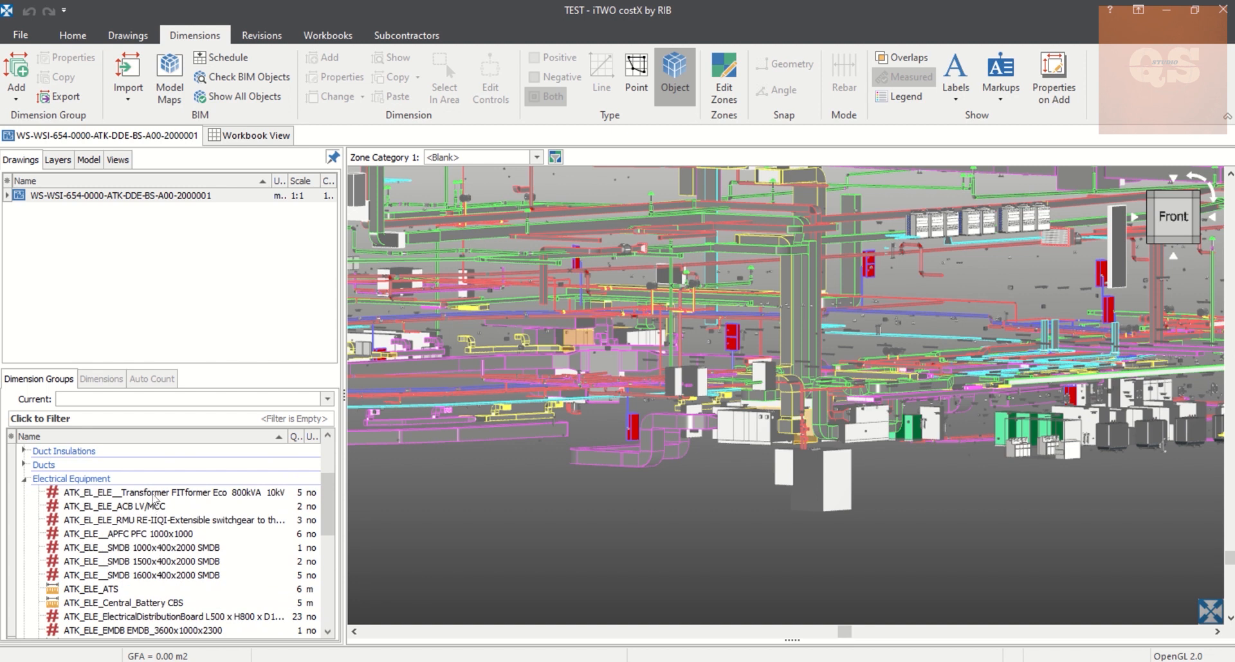
left_click(153, 495)
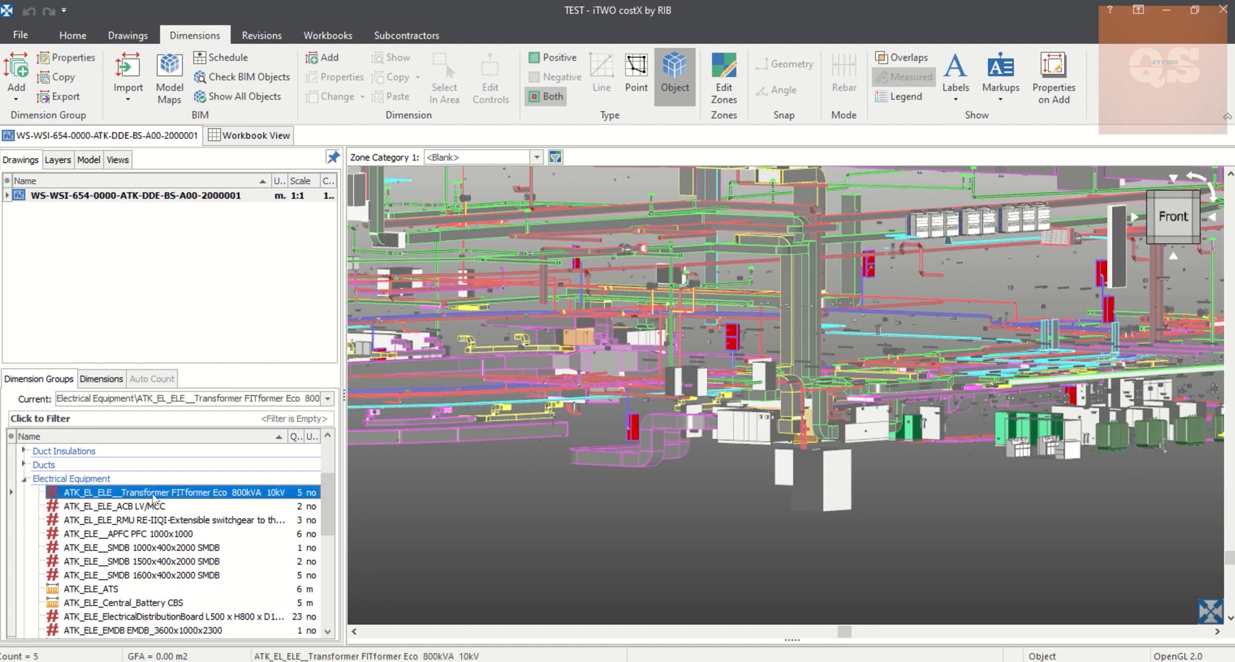
scroll(764, 398, "down", 5)
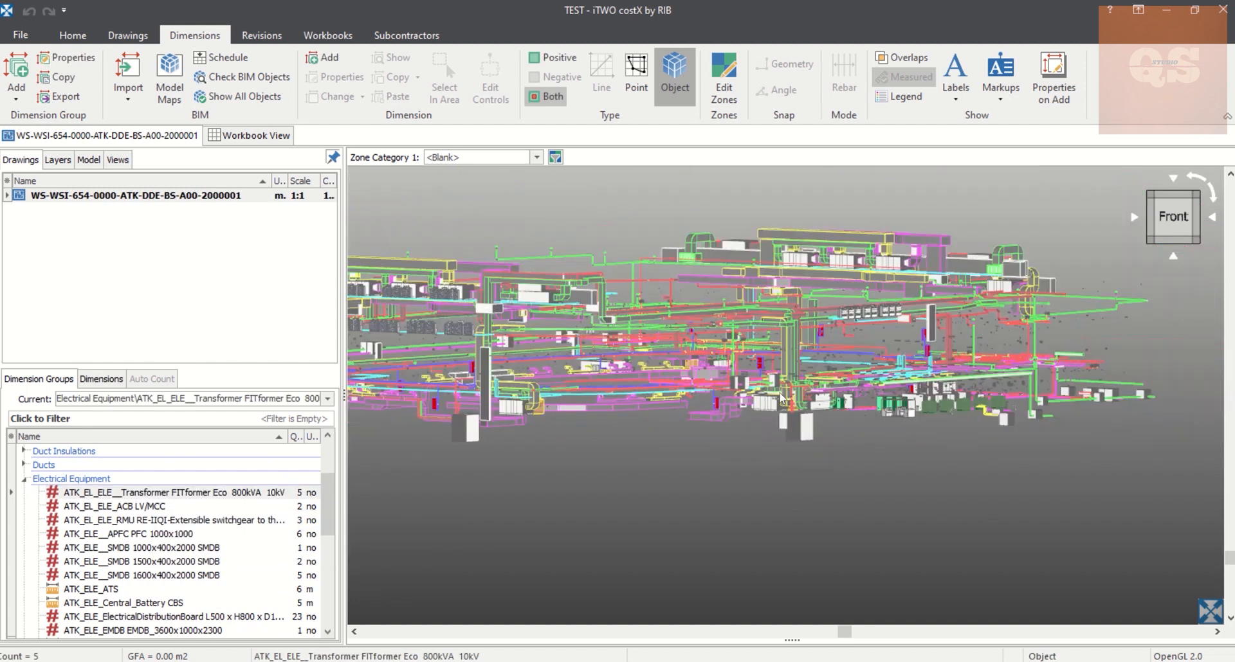
left_click(259, 496)
right_click(188, 493)
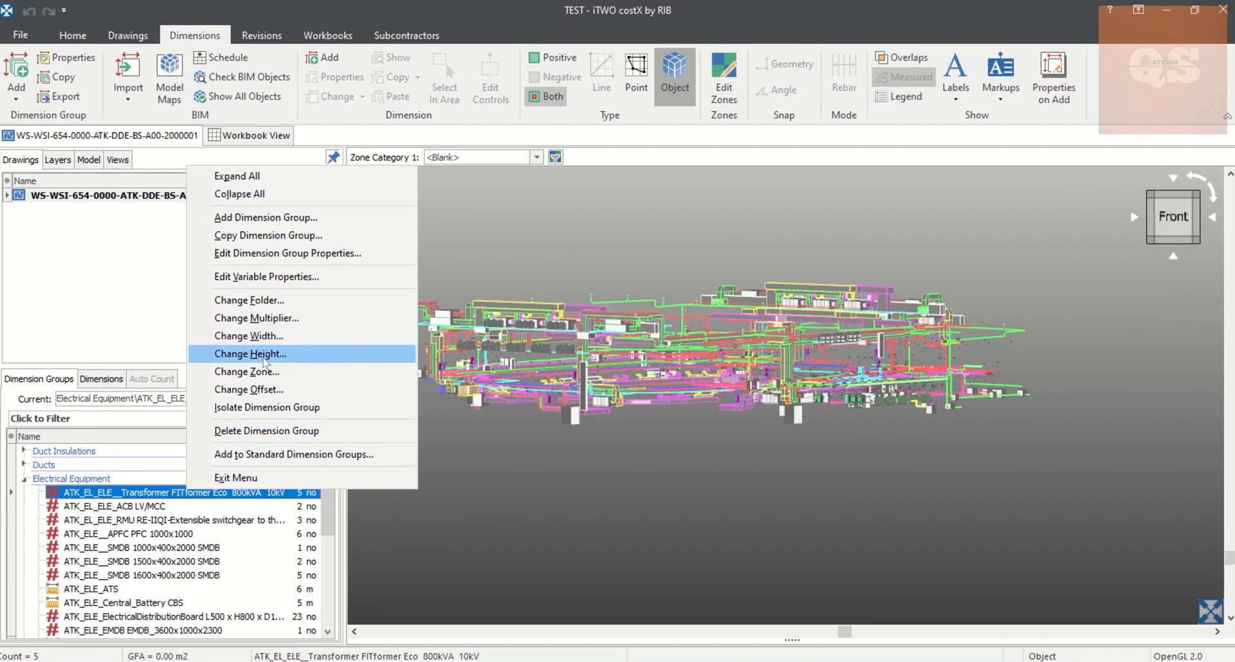
left_click(270, 408)
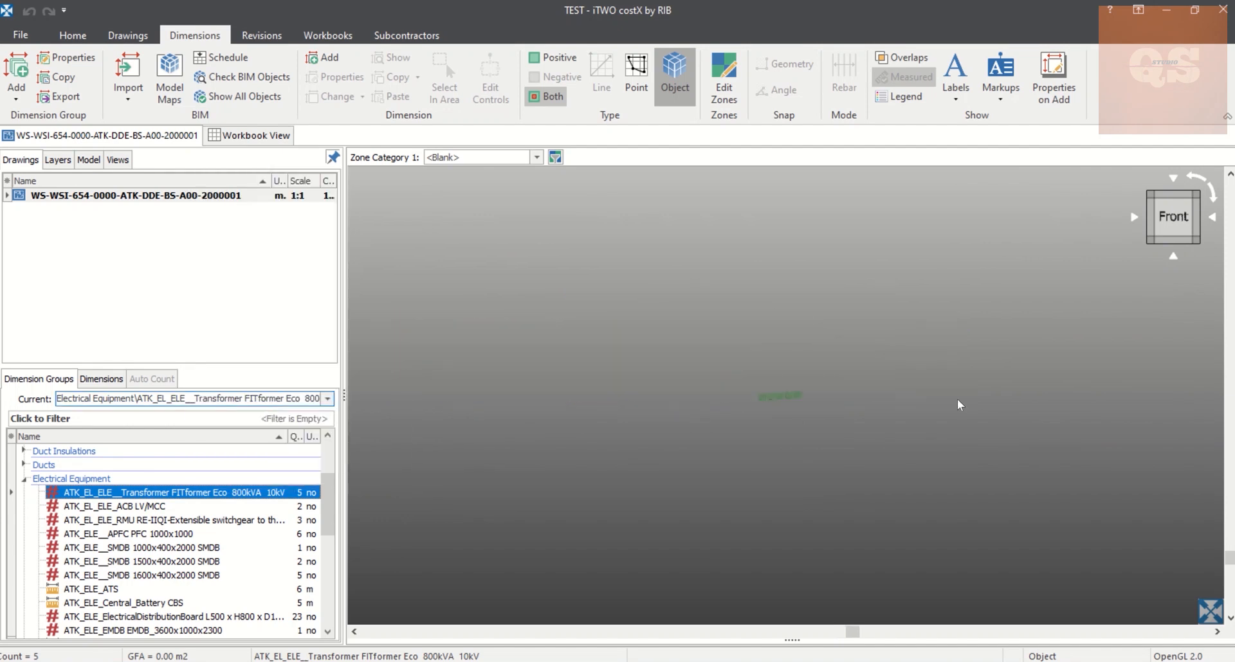
scroll(803, 420, "up", 5)
scroll(804, 420, "up", 3)
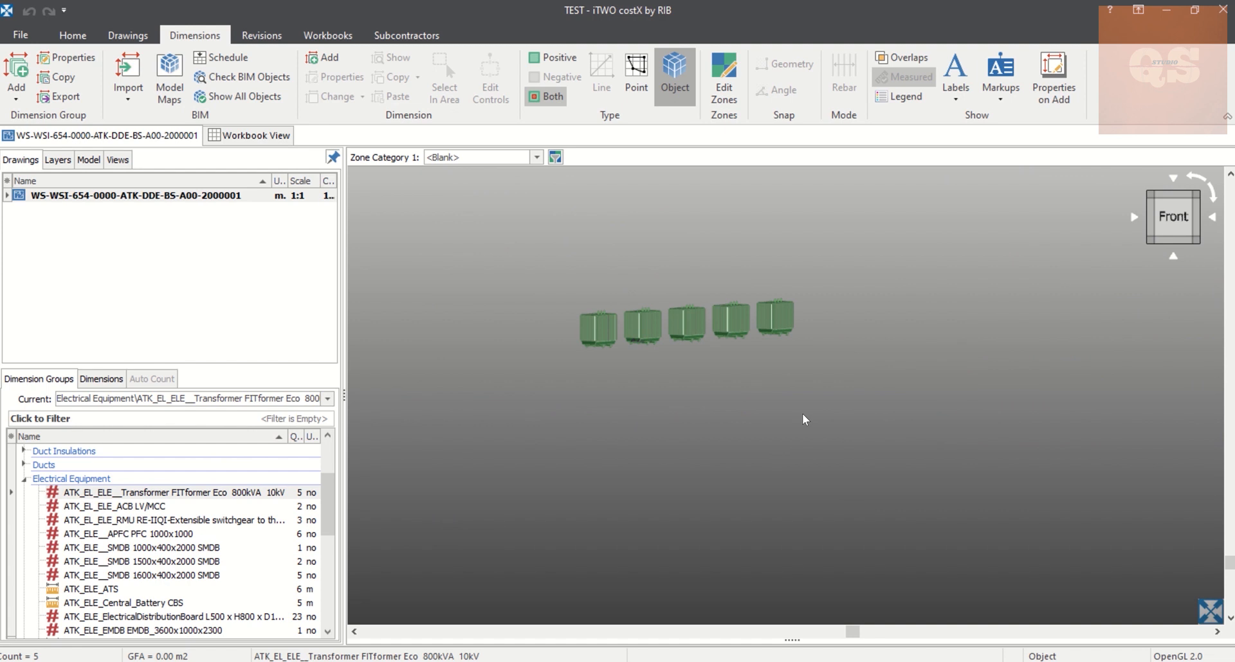
scroll(803, 420, "down", 4)
scroll(804, 419, "up", 3)
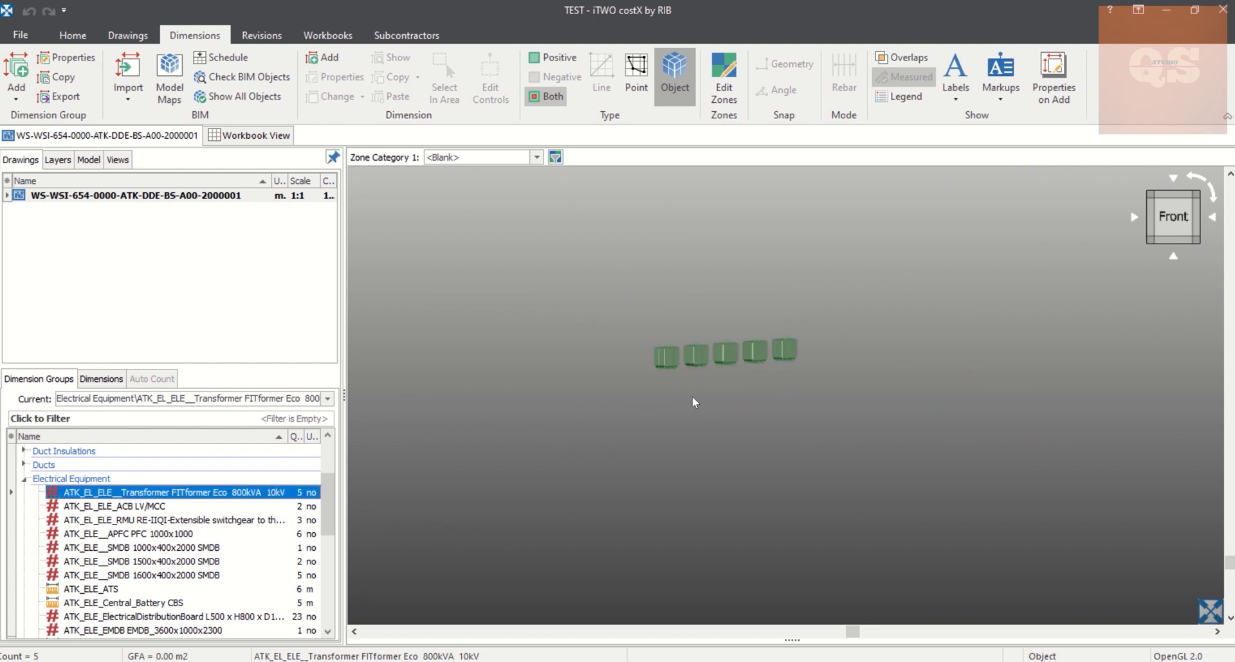
scroll(694, 403, "down", 2)
Step: Review the drawing's layer list and display its model tree
left_click(72, 35)
left_click(59, 161)
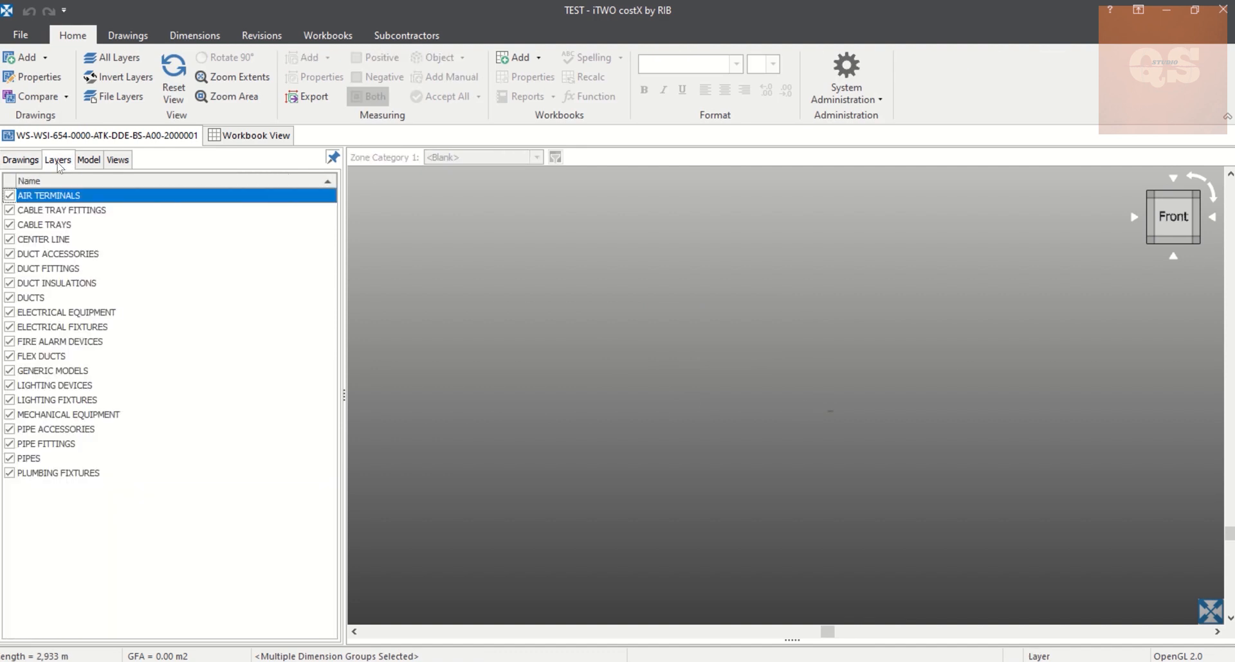
left_click(88, 160)
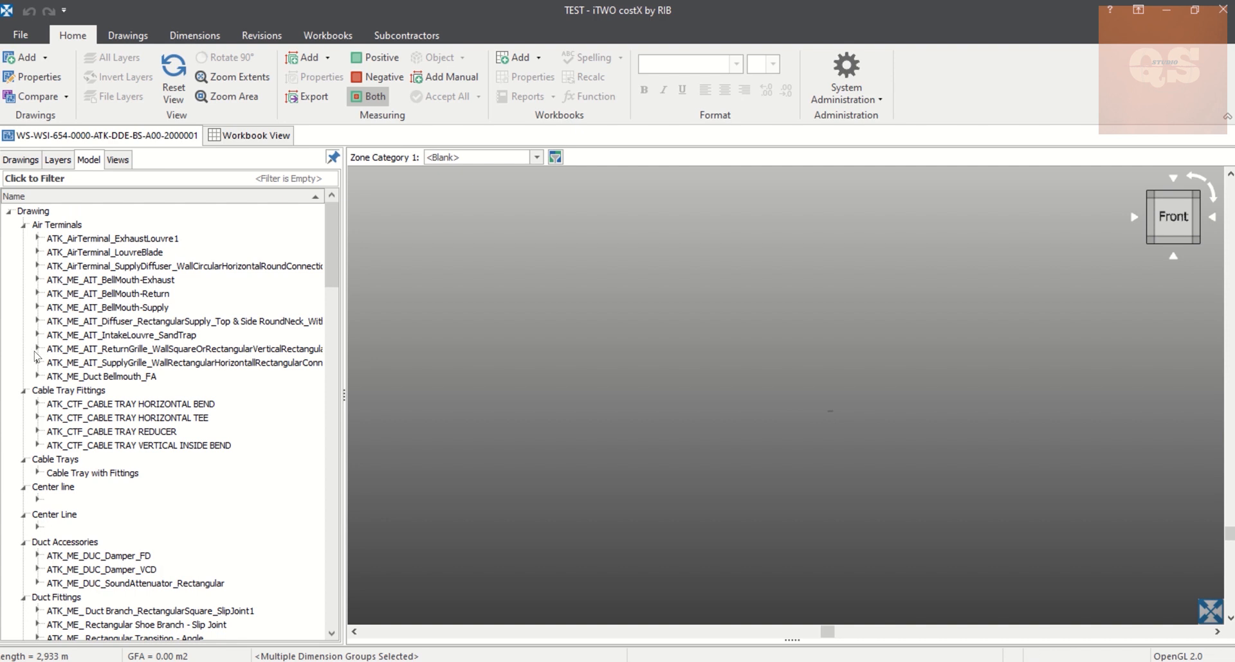
Step: Open the object properties of the first 1200x150 ATK_ME_AIT_ReturnGrille under Air Terminals in the model tree
left_click(38, 349)
left_click(54, 362)
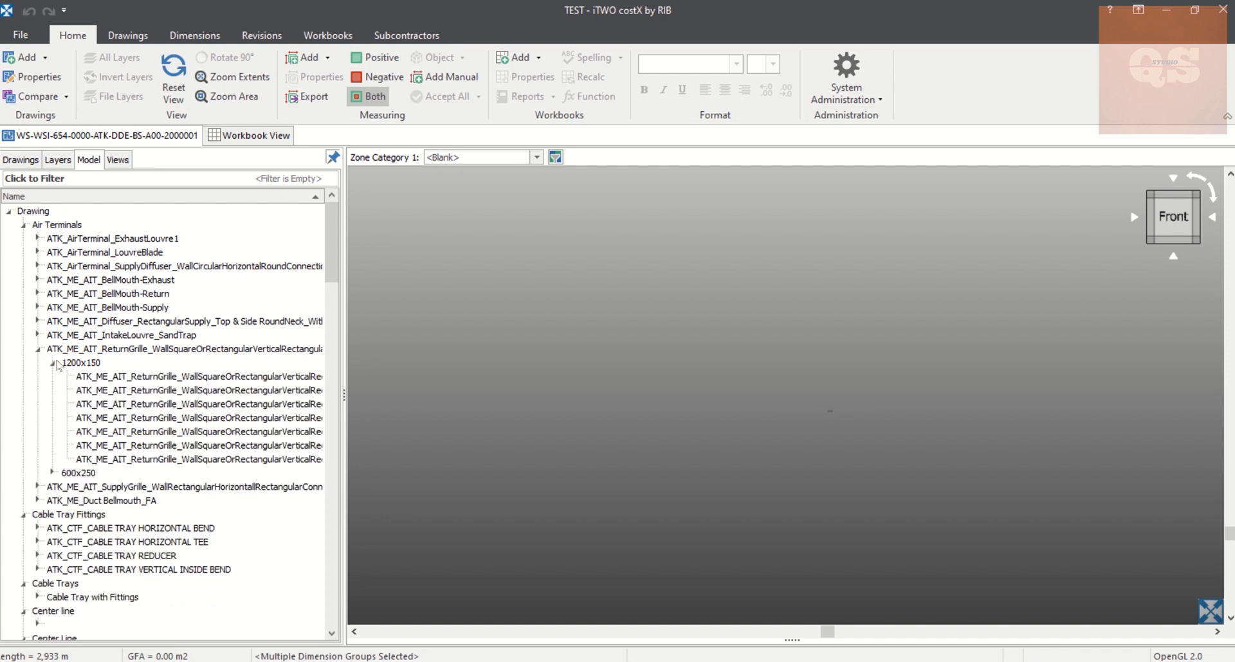
left_click(129, 377)
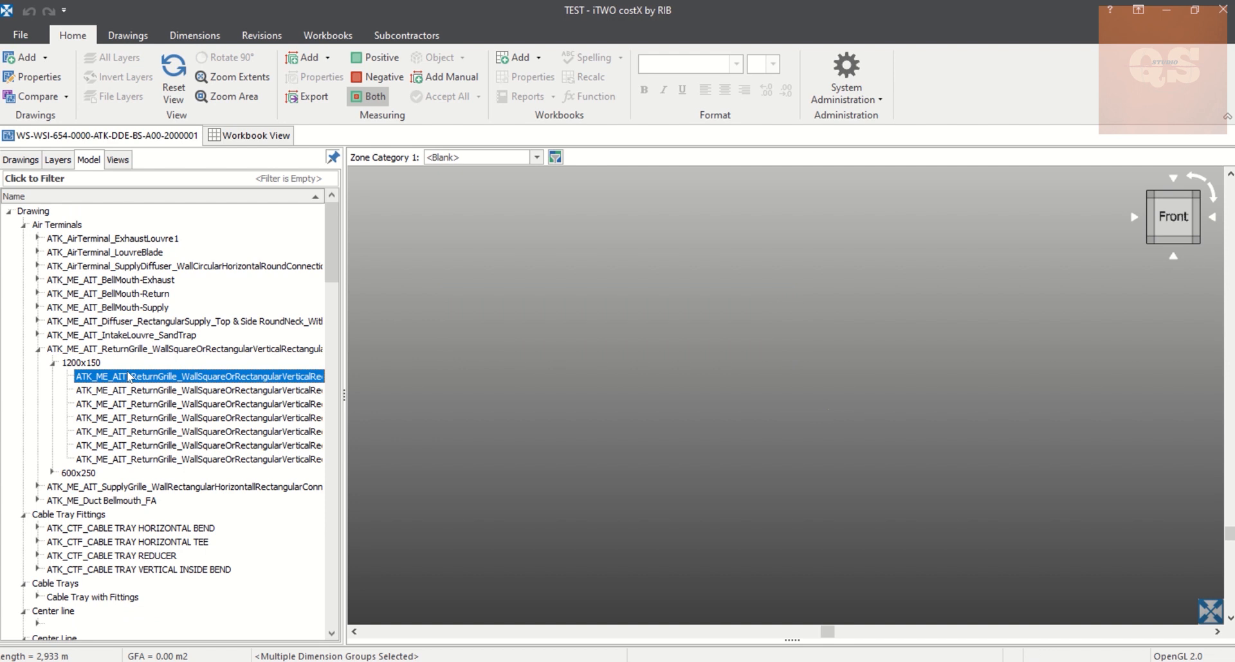
right_click(128, 377)
left_click(139, 381)
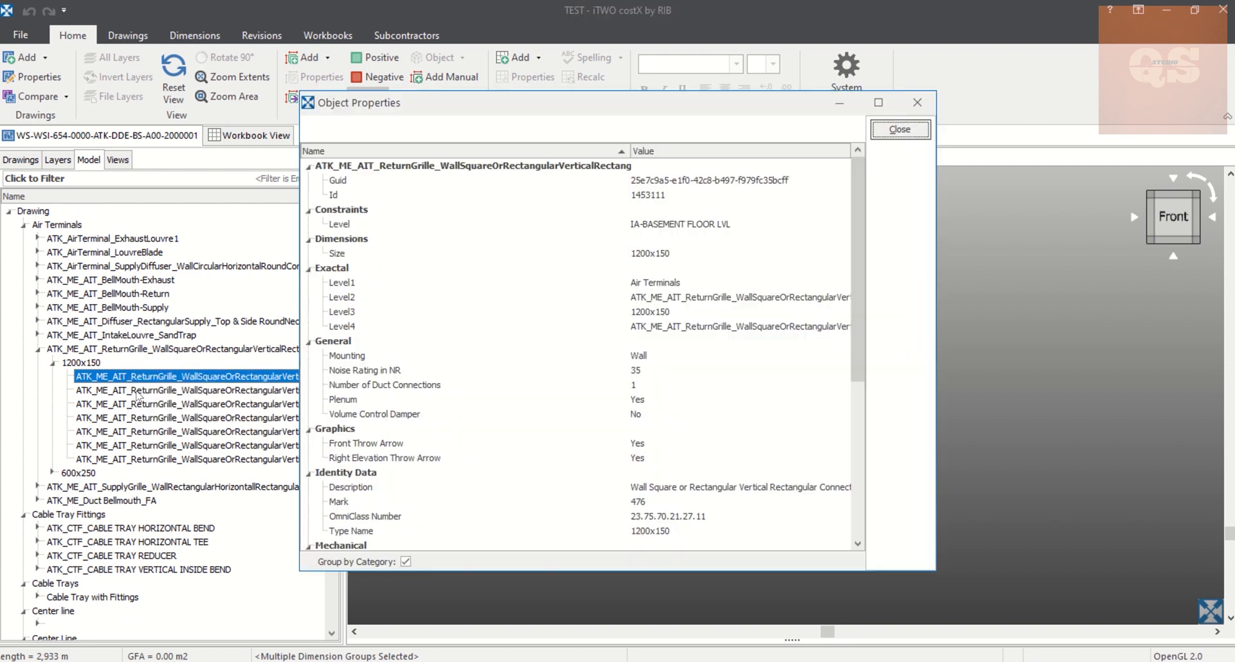
Step: Review the 1200x150 return grille's properties down to the System Property section and close them
scroll(477, 357, "down", 3)
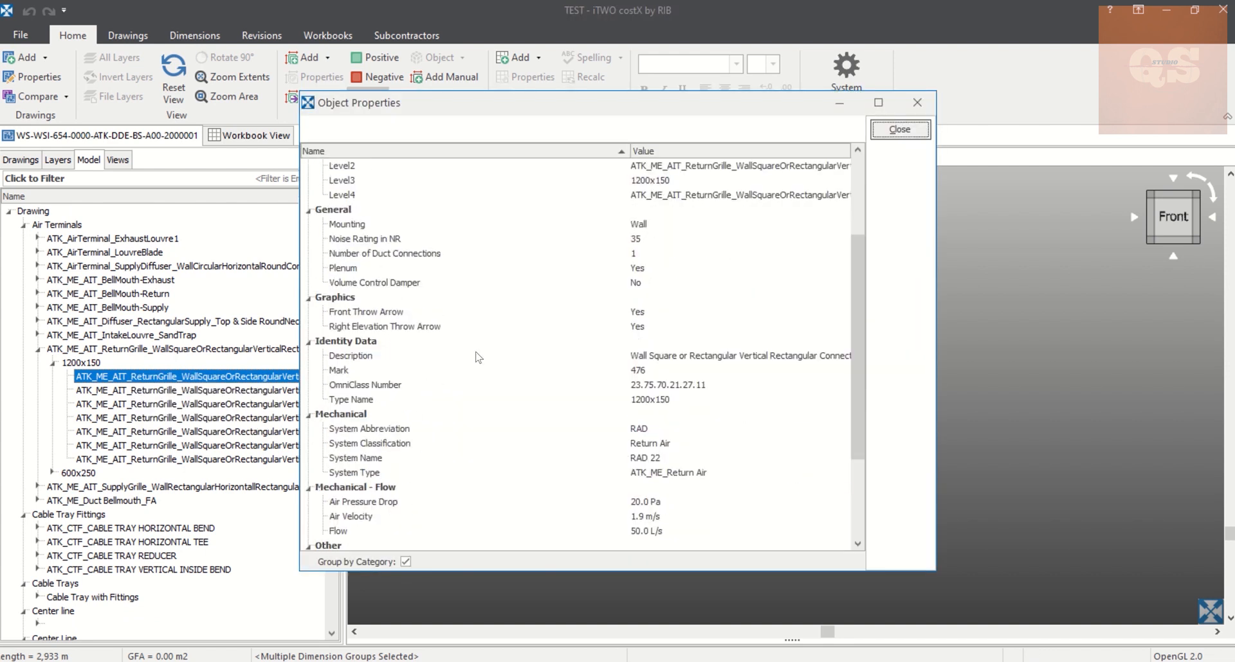
scroll(477, 358, "down", 3)
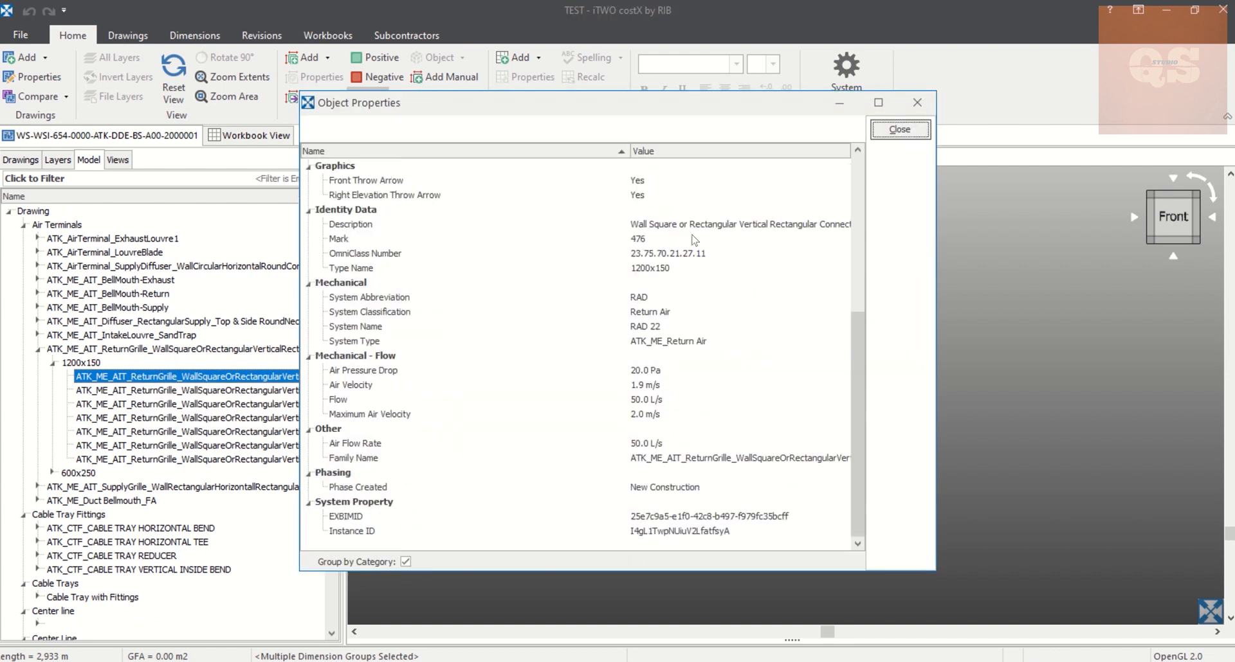
left_click(917, 104)
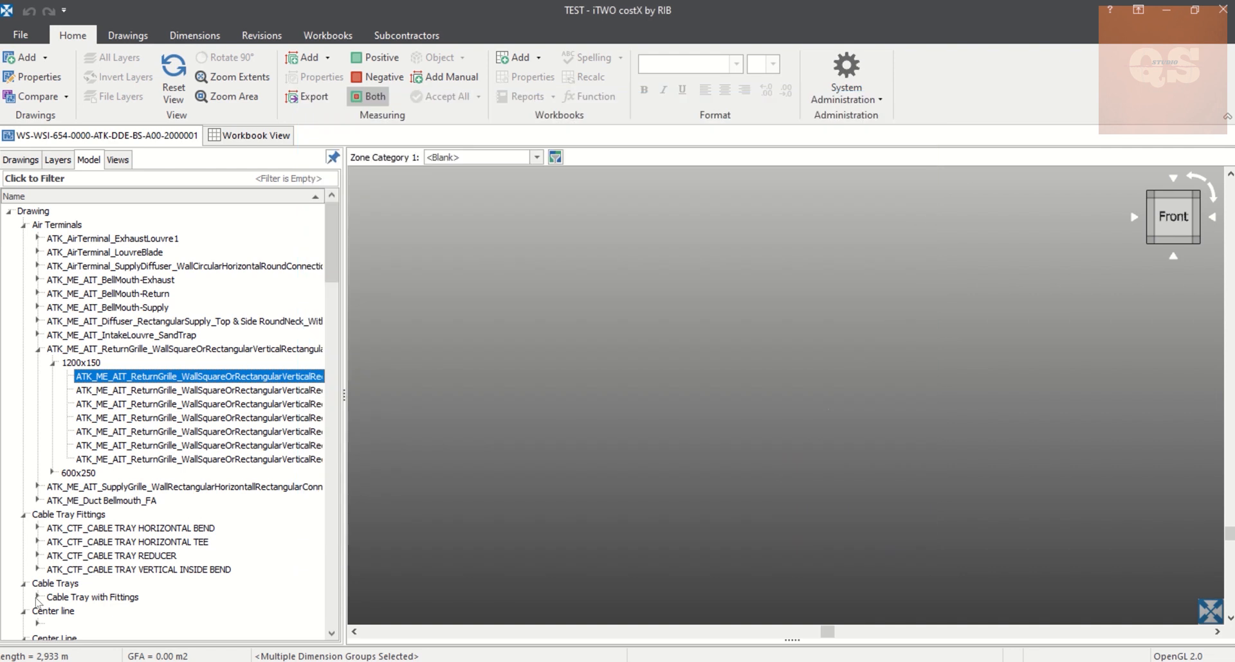
Step: Select ATK_EL_Low Voltage Power Cable Tray under Cable Tray with Fittings in the model tree and examine its geometry up close
left_click(36, 598)
left_click(88, 612)
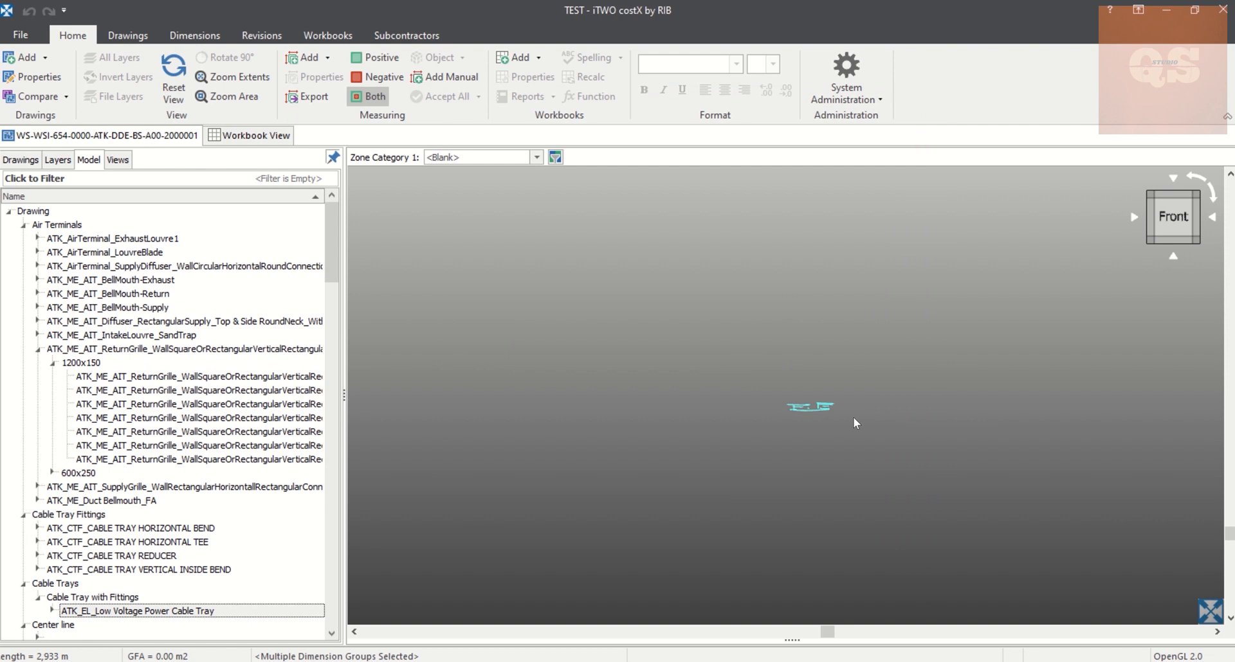
scroll(853, 416, "up", 5)
scroll(519, 417, "up", 2)
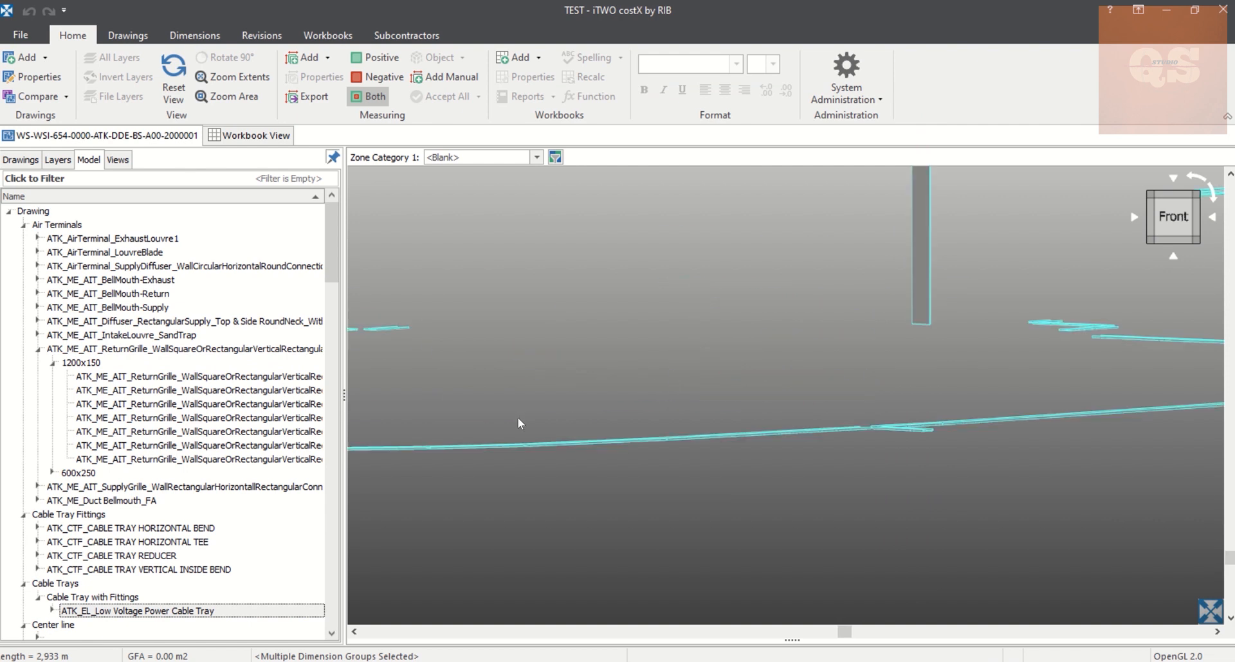
scroll(901, 450, "up", 2)
scroll(876, 413, "up", 2)
scroll(842, 357, "up", 2)
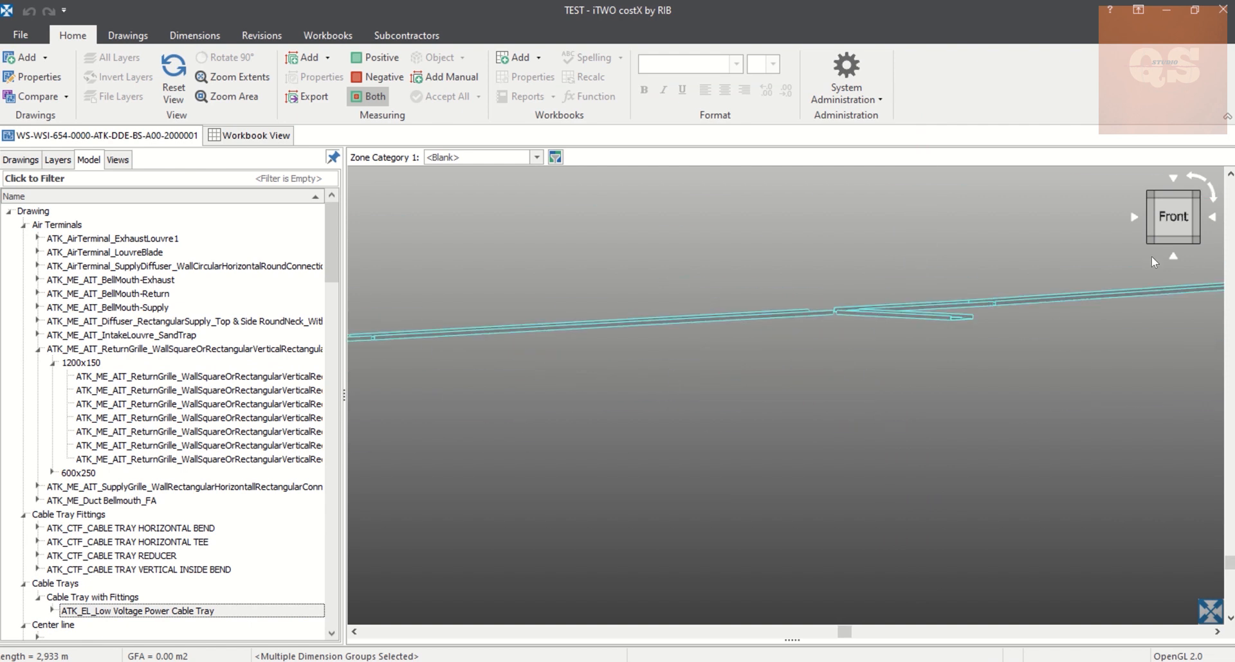
Step: Examine the low voltage power cable tray layout from several sides, including a close look at the whole run from the top
left_click(1173, 257)
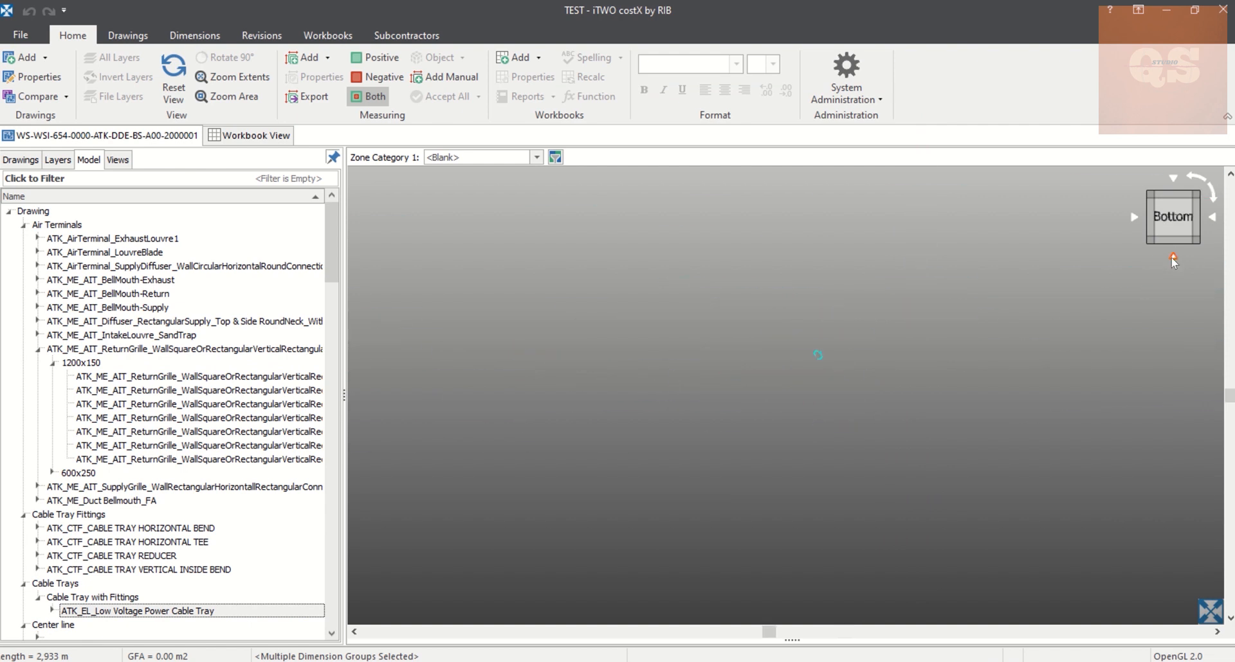
left_click(1172, 259)
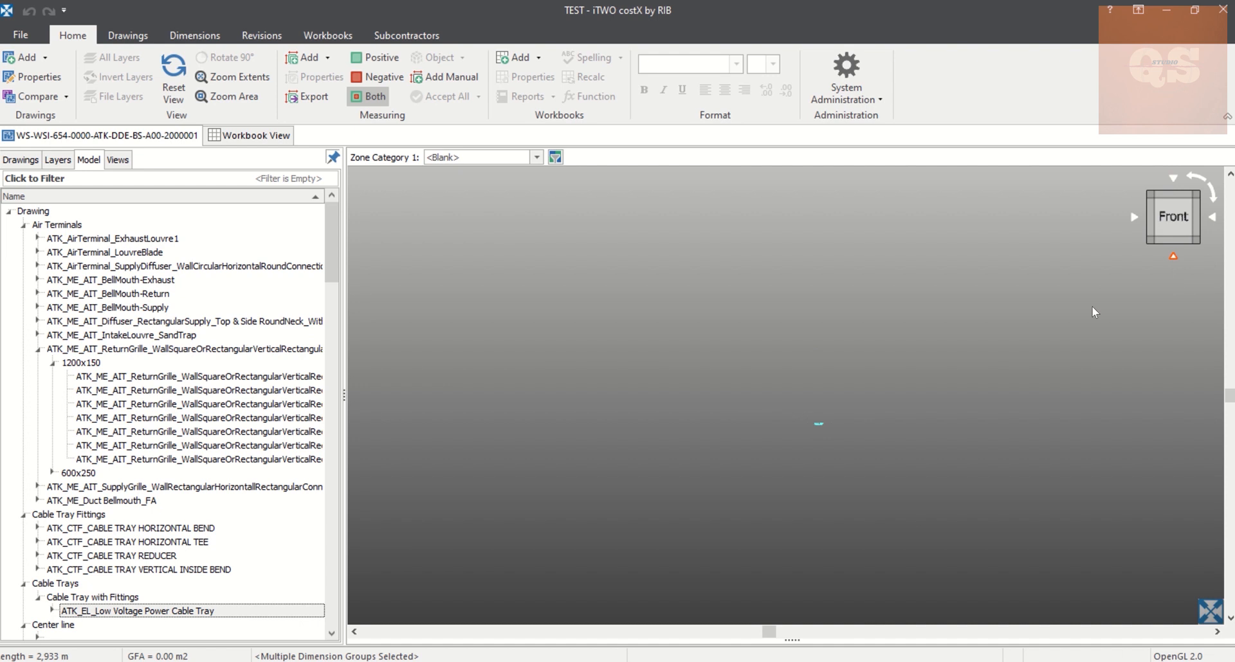
left_click(1174, 257)
left_click(1174, 256)
left_click(1173, 257)
left_click(1174, 179)
left_click(1174, 180)
scroll(826, 433, "up", 8)
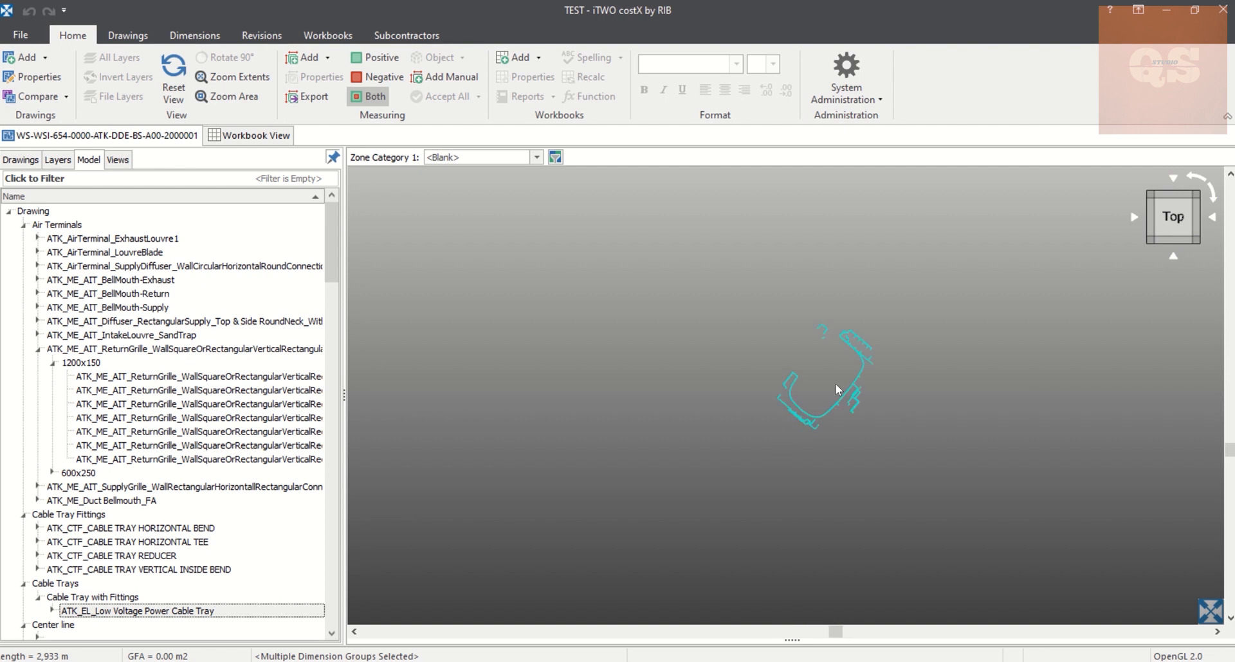
scroll(836, 389, "up", 5)
scroll(746, 454, "up", 6)
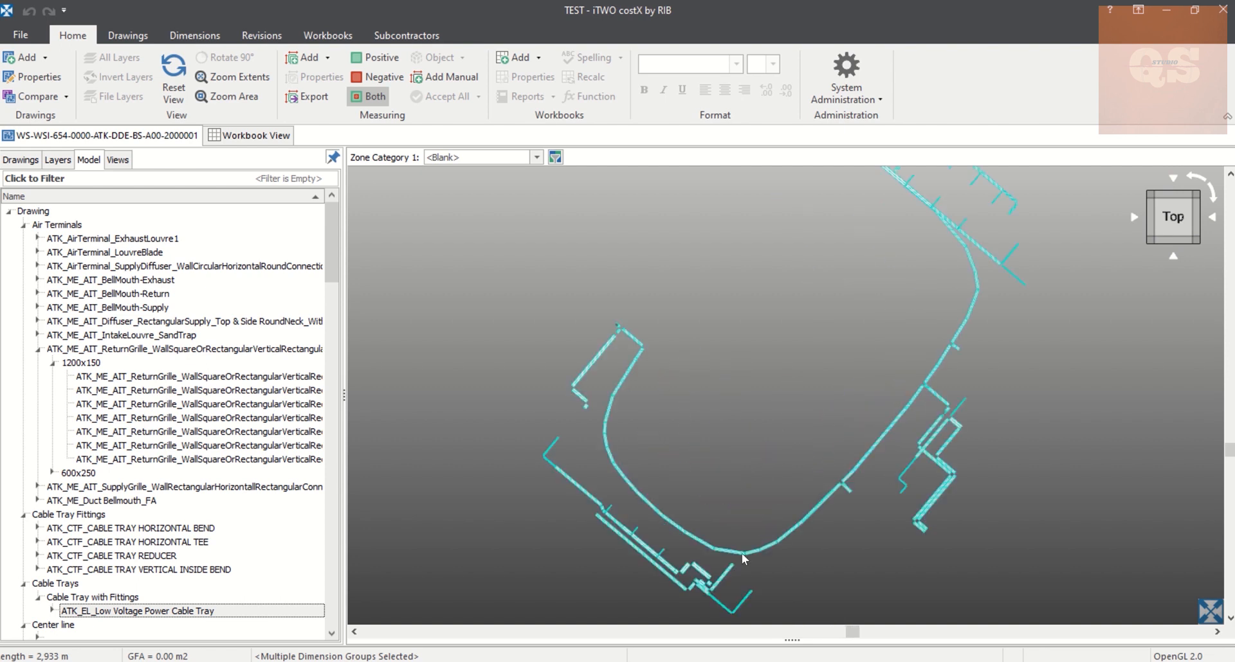
scroll(747, 456, "down", 5)
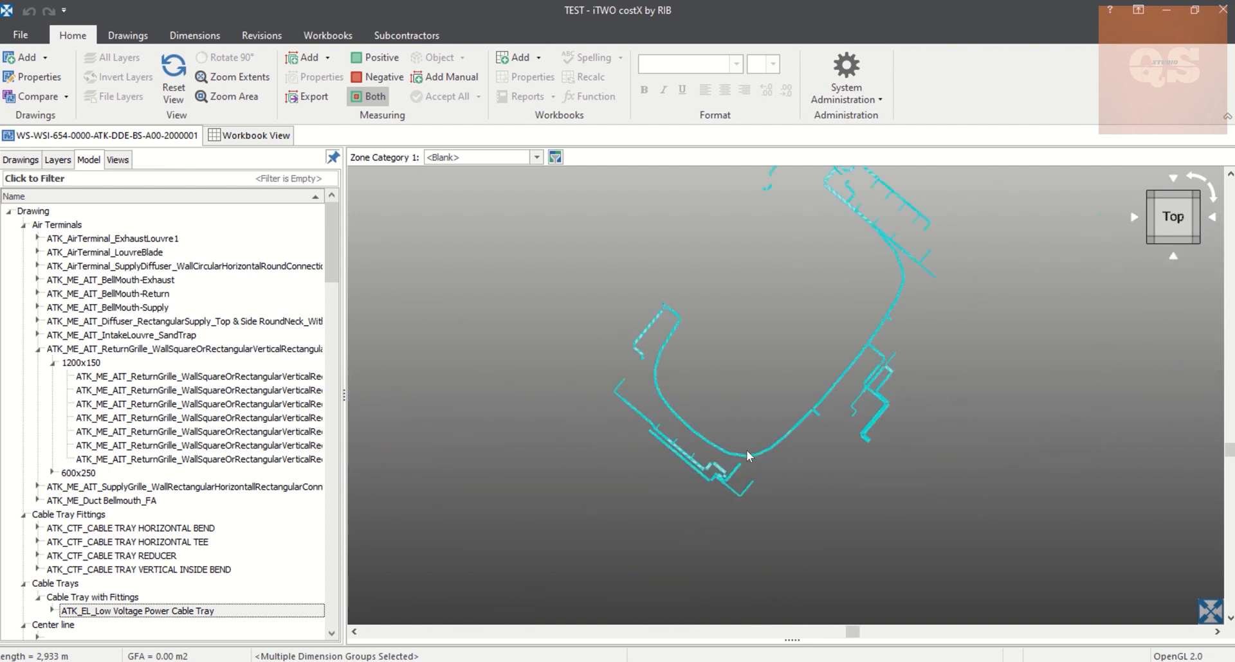
left_click(1173, 257)
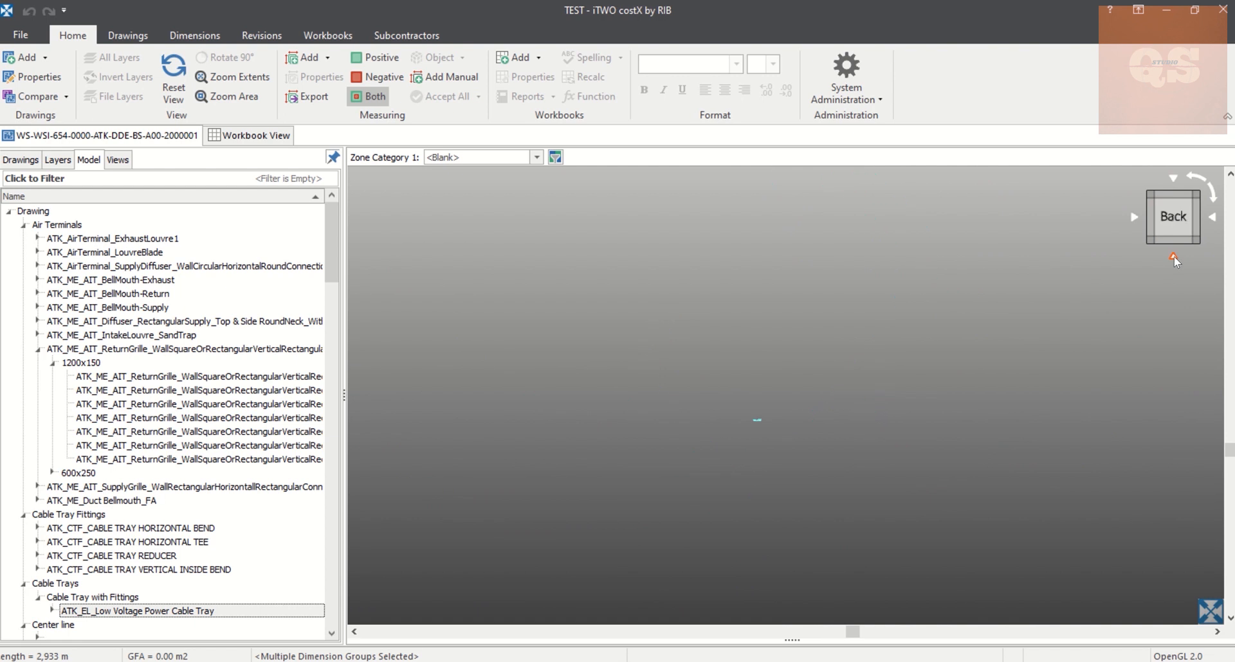
Step: Collapse the model tree, return to the drawing's dimension groups and look through the Mechanical Equipment folder
left_click(9, 211)
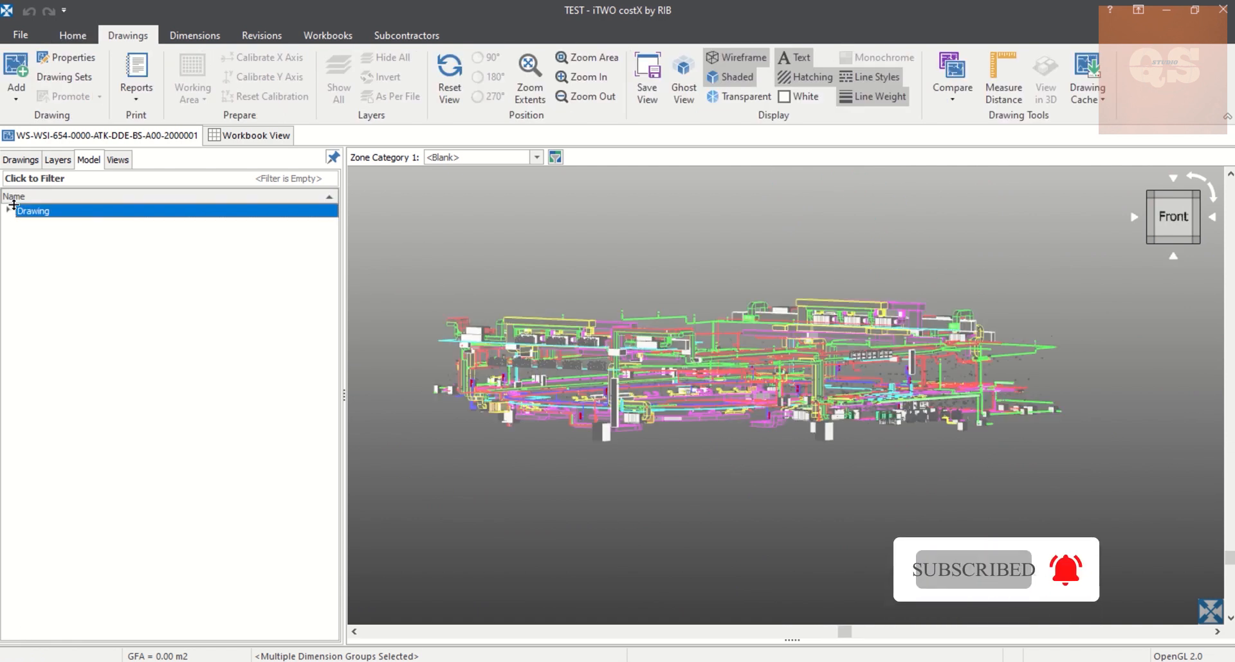
left_click(28, 161)
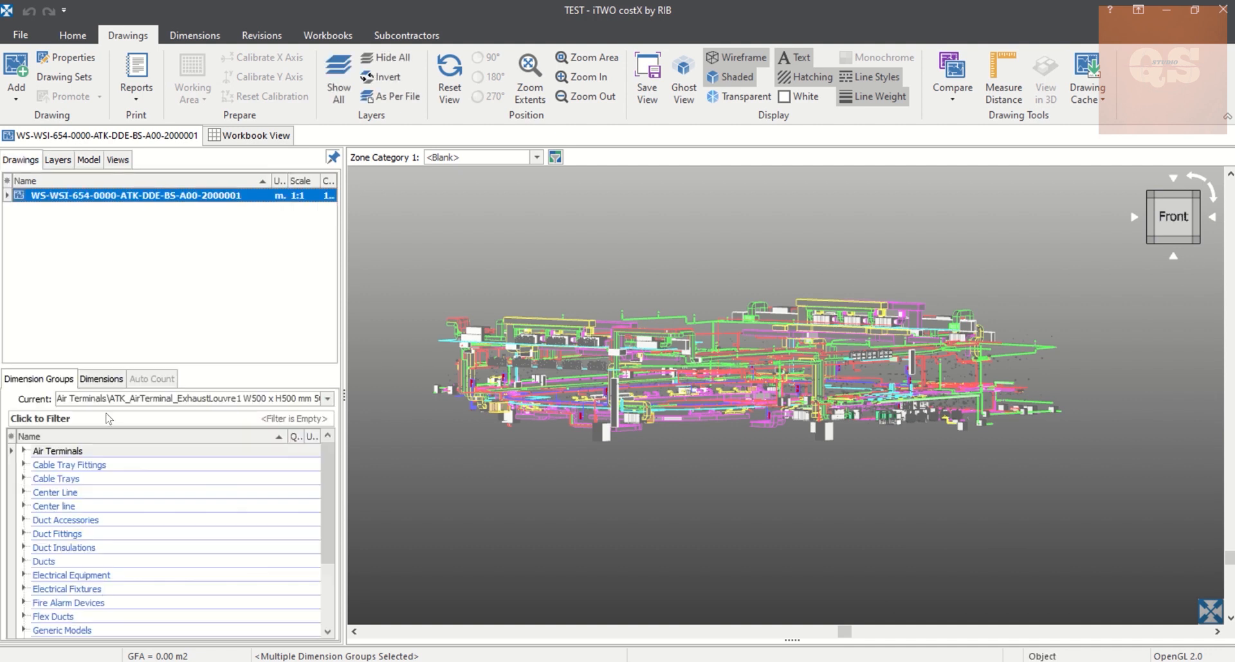
scroll(102, 597, "down", 2)
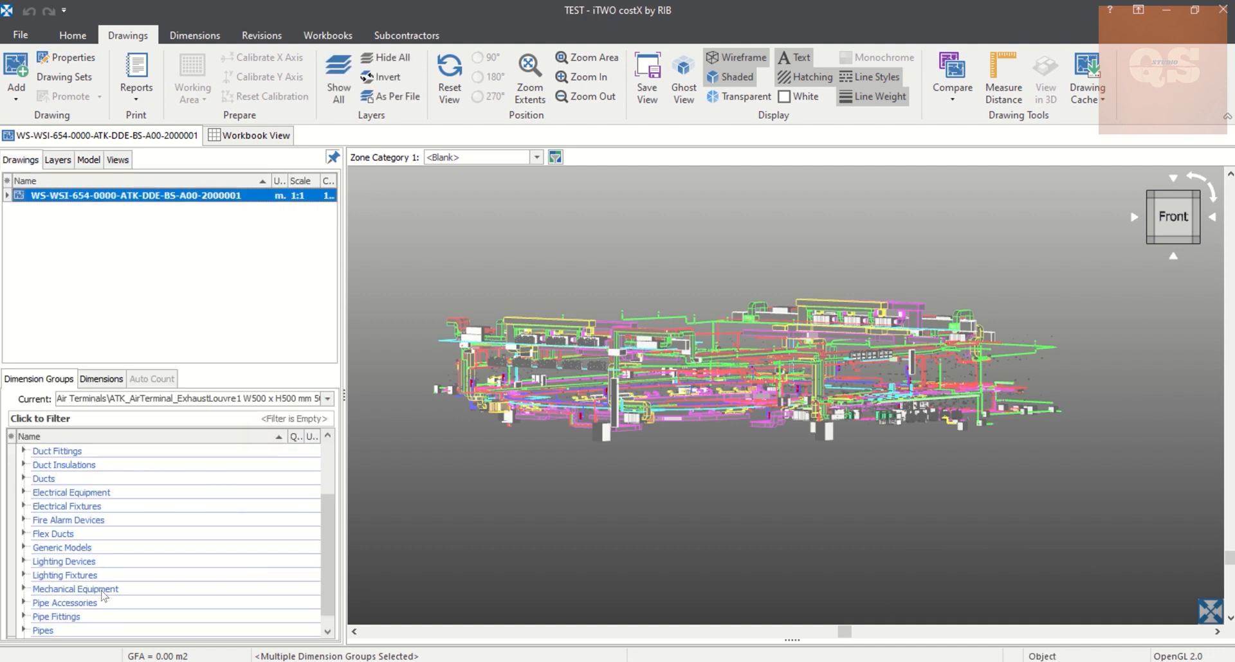
left_click(25, 590)
scroll(87, 574, "down", 4)
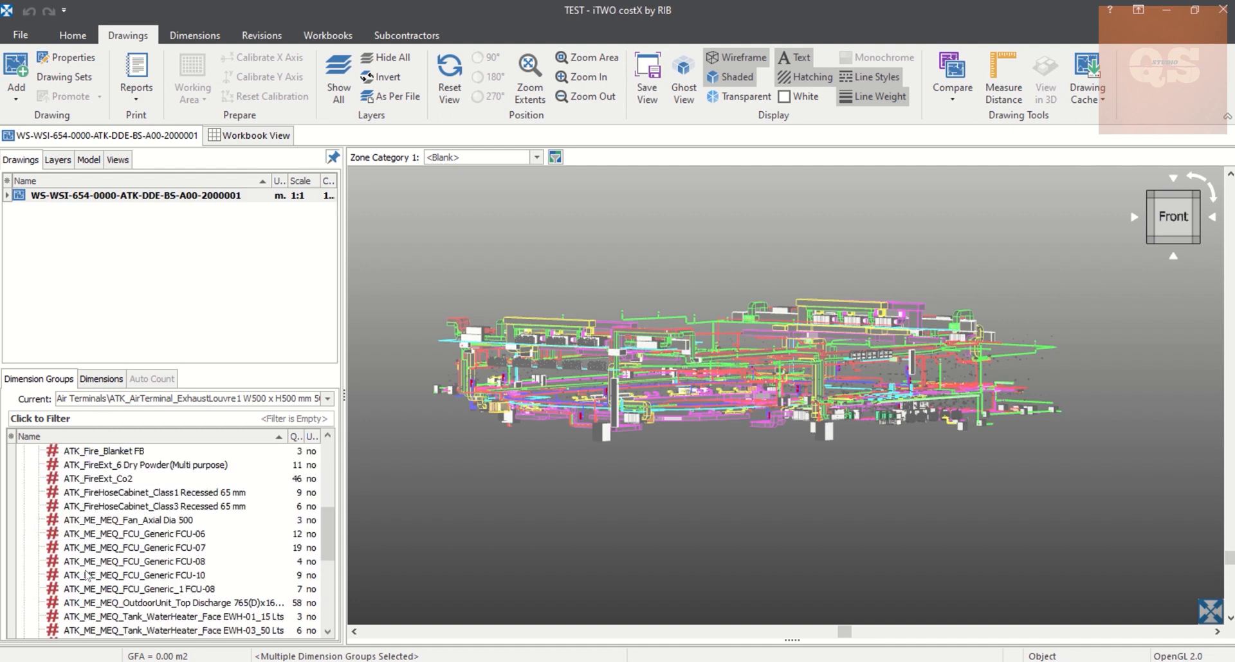
scroll(144, 558, "down", 3)
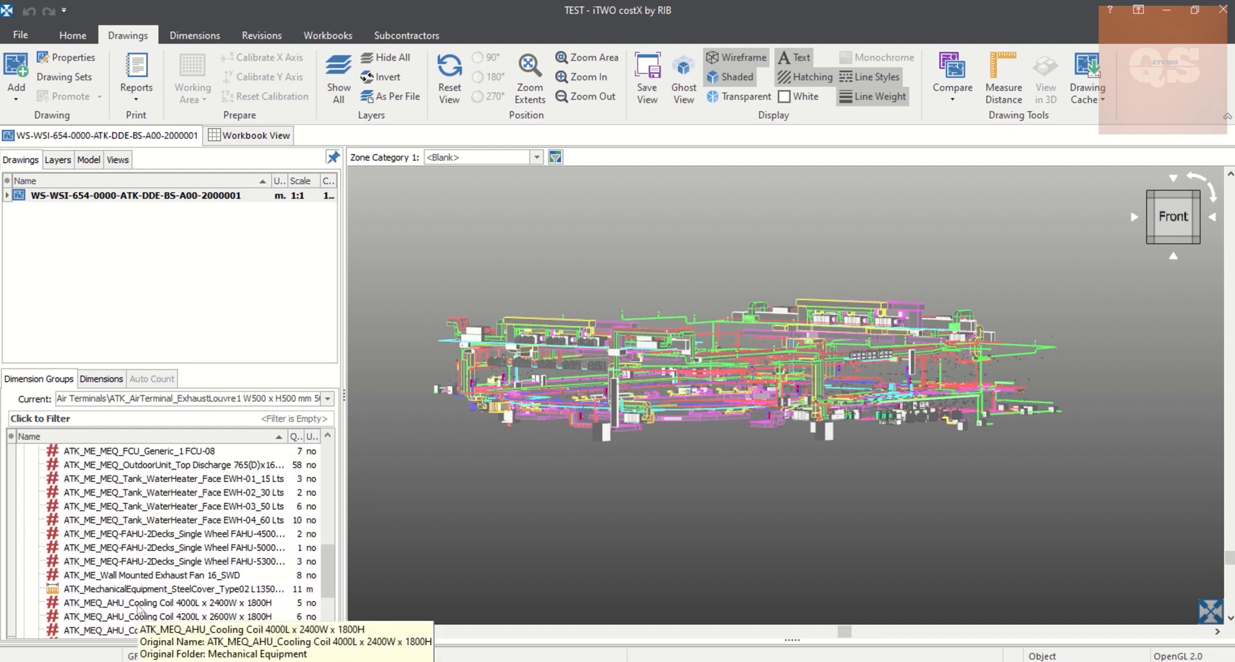
Step: Isolate the ATK_ME_MEQ_Tank_WaterHeater_Face EWH-04_60 Lts dimension group and inspect its water heaters in 3D
left_click(190, 520)
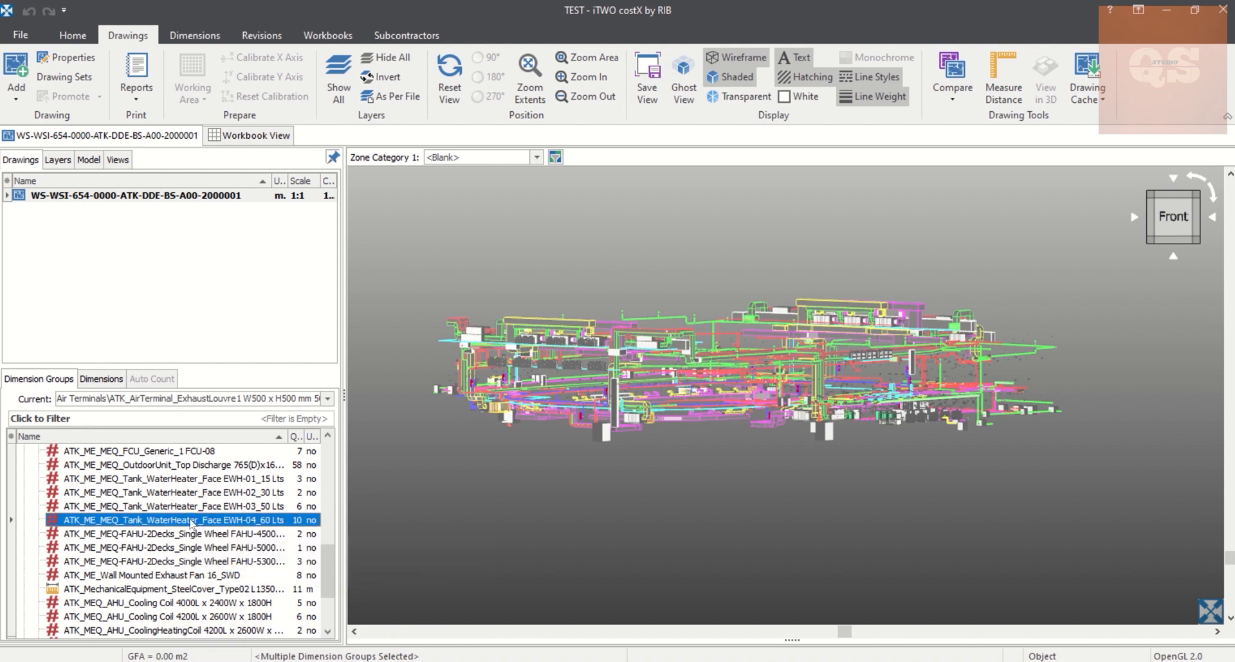
right_click(190, 520)
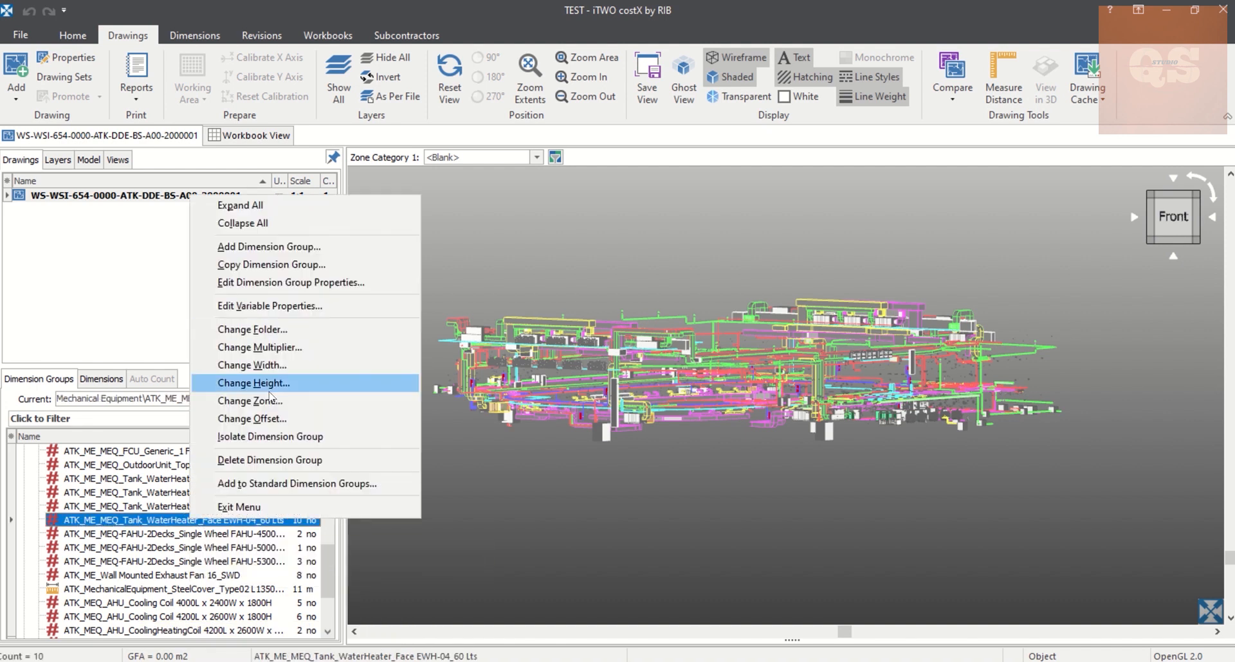
left_click(269, 437)
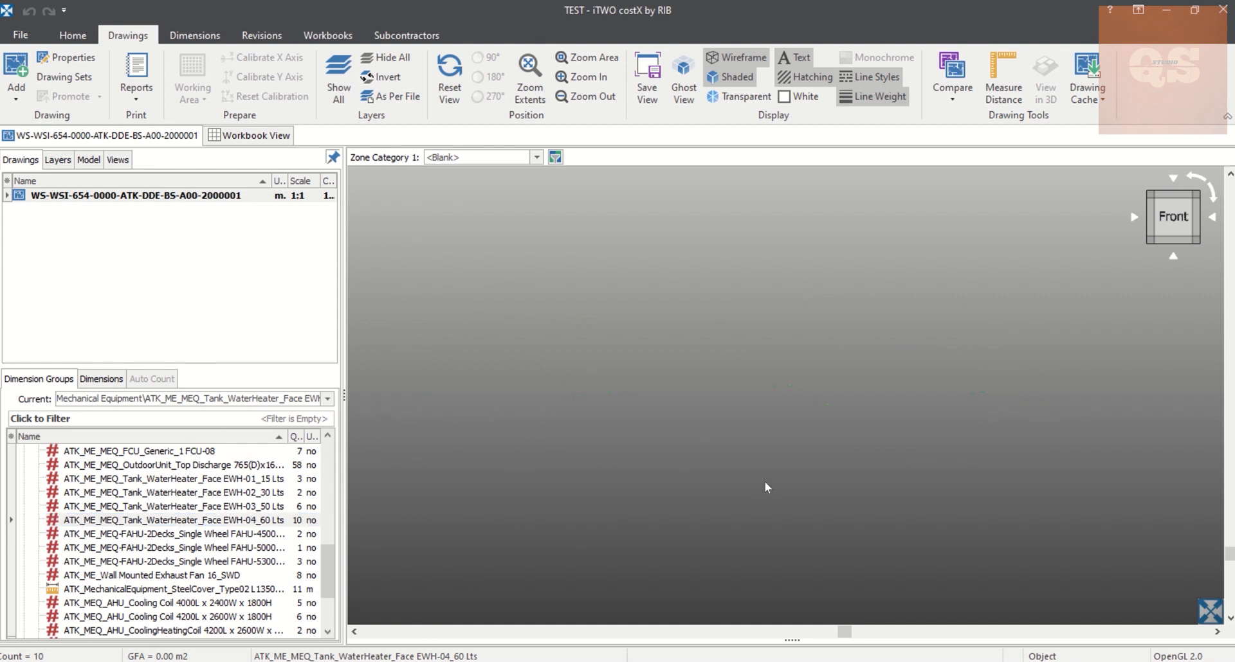
scroll(788, 377, "up", 10)
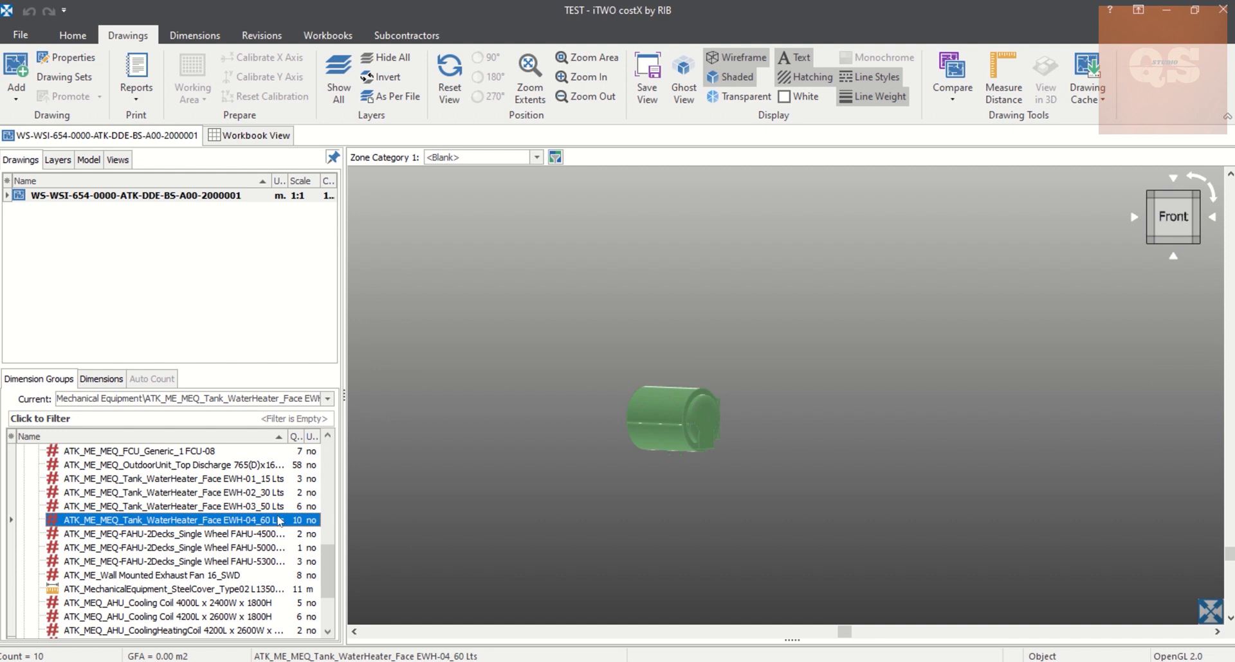
scroll(828, 473, "down", 5)
scroll(637, 477, "up", 3)
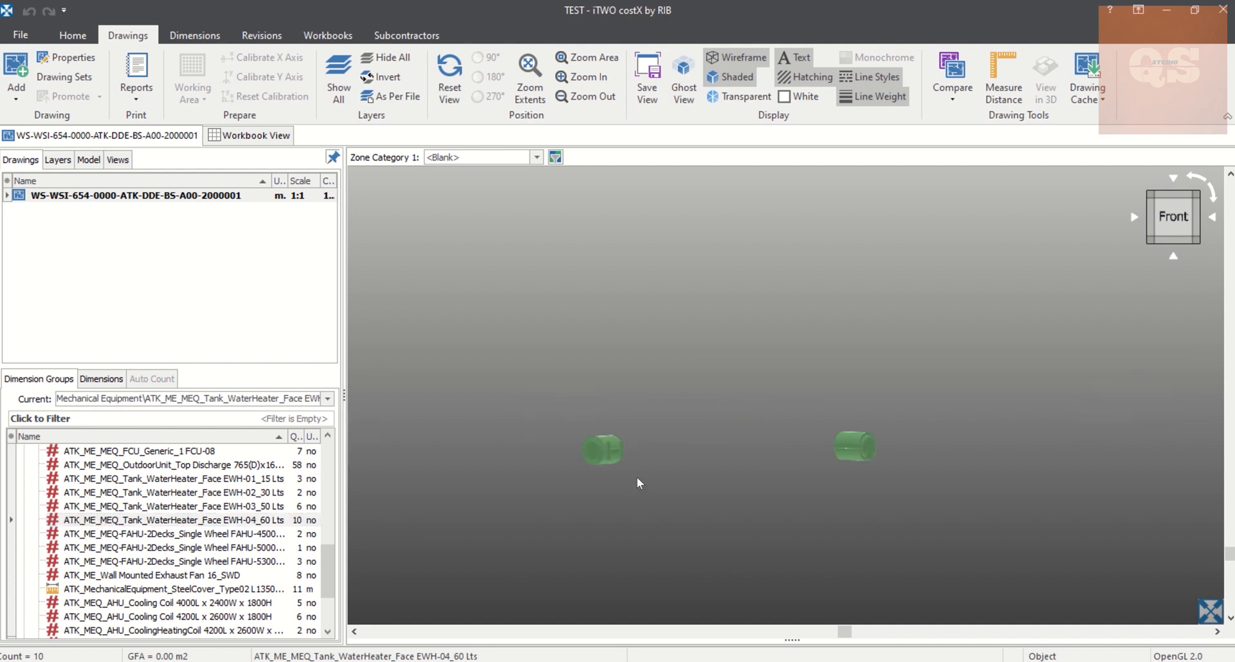
scroll(637, 484, "down", 4)
scroll(654, 459, "up", 6)
Step: Open the object properties of one isolated EWH-04_60 Lts water heater and review its identity, mechanical, system and visibility data
mouse_move(596, 356)
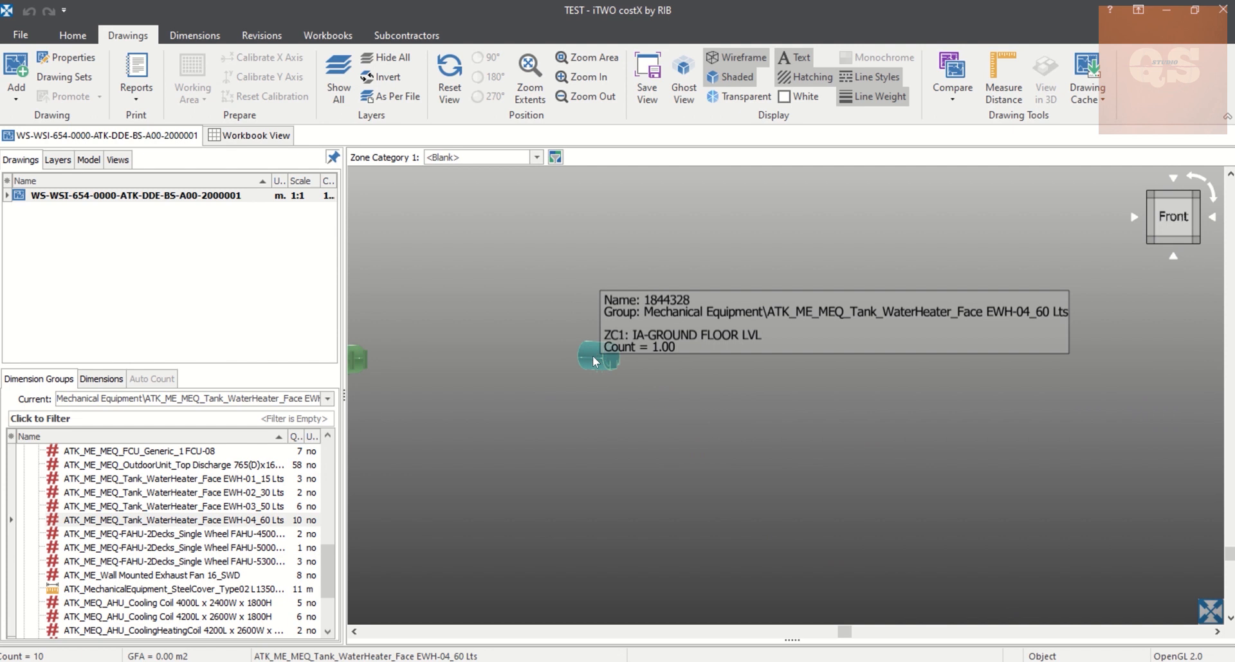
right_click(610, 362)
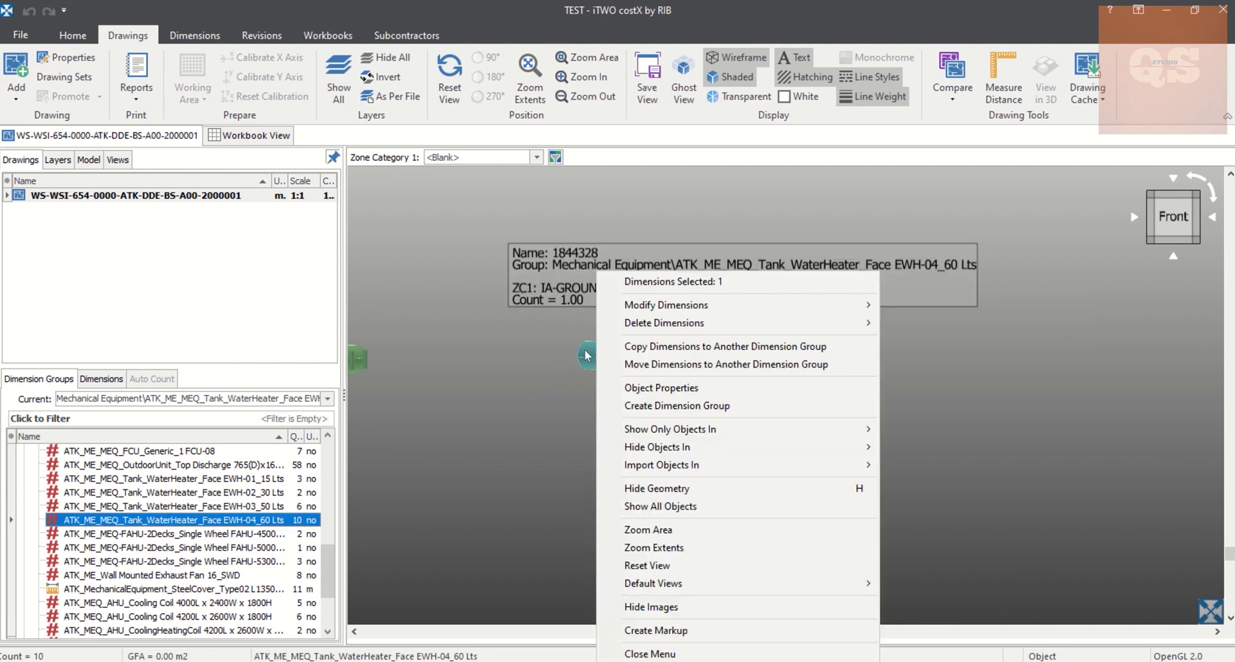
left_click(662, 389)
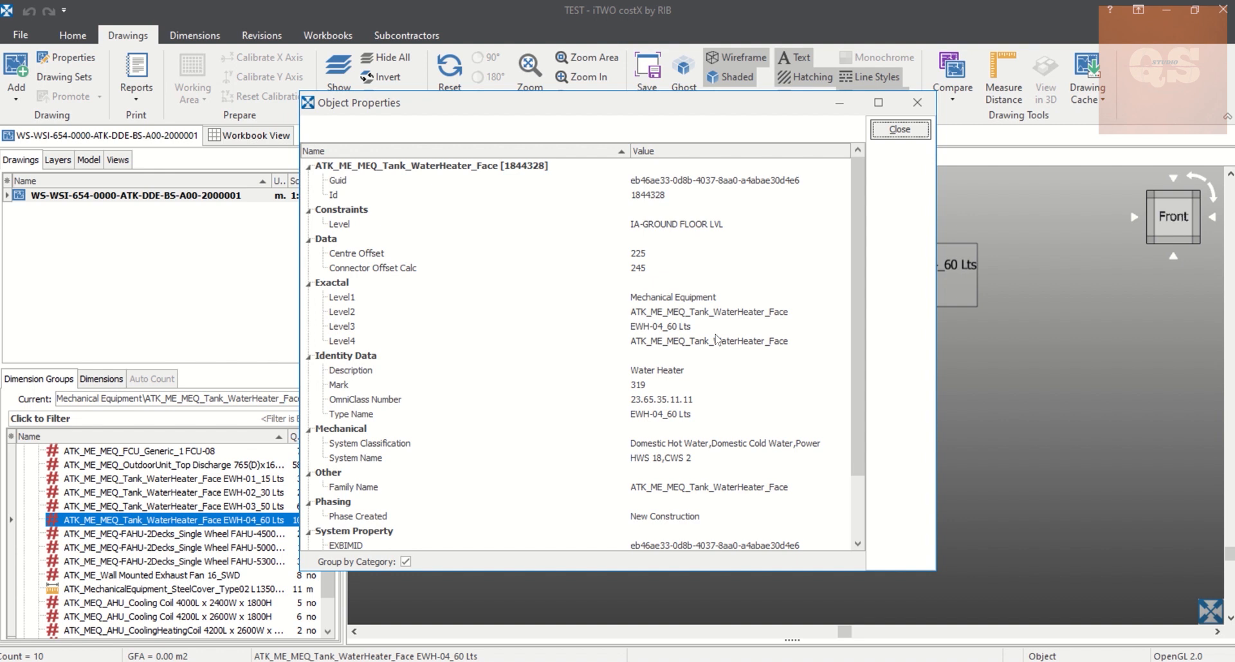
scroll(659, 376, "down", 1)
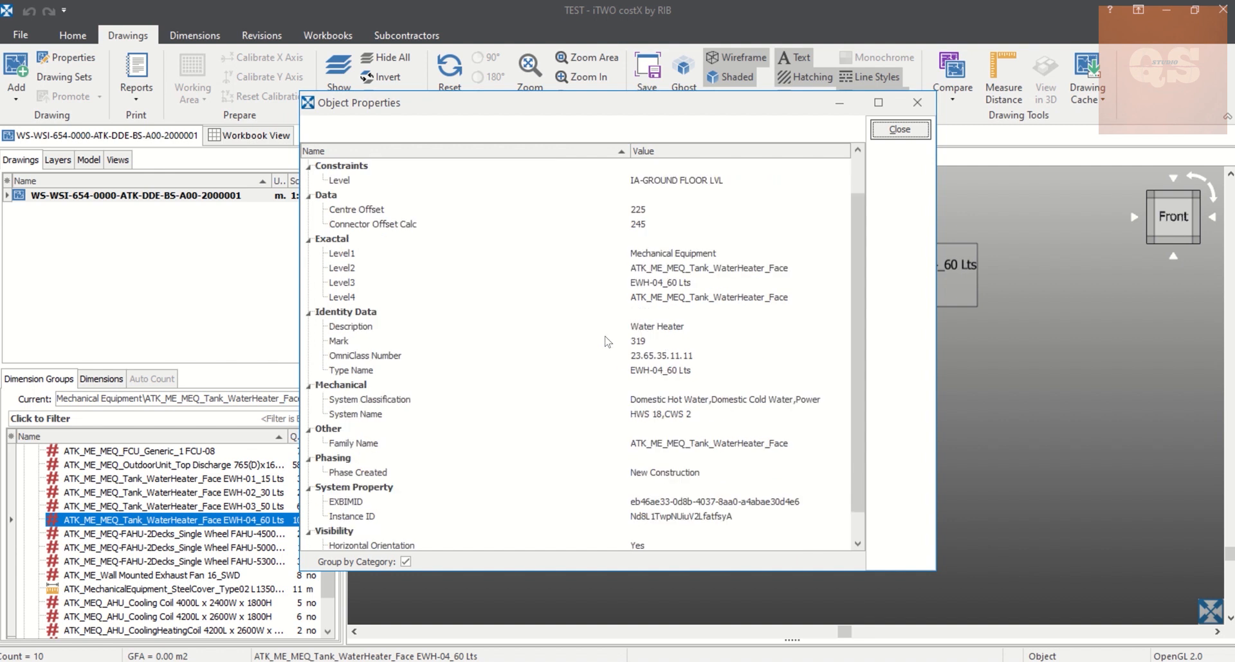
scroll(700, 394, "down", 1)
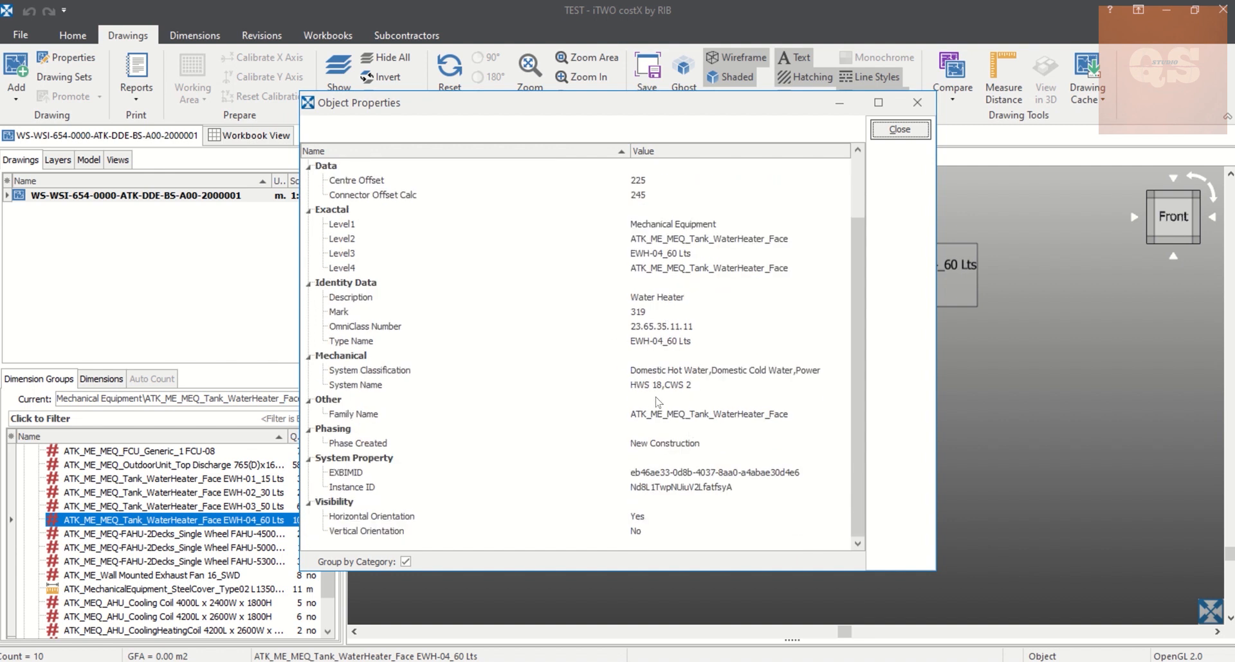
scroll(721, 429, "up", 1)
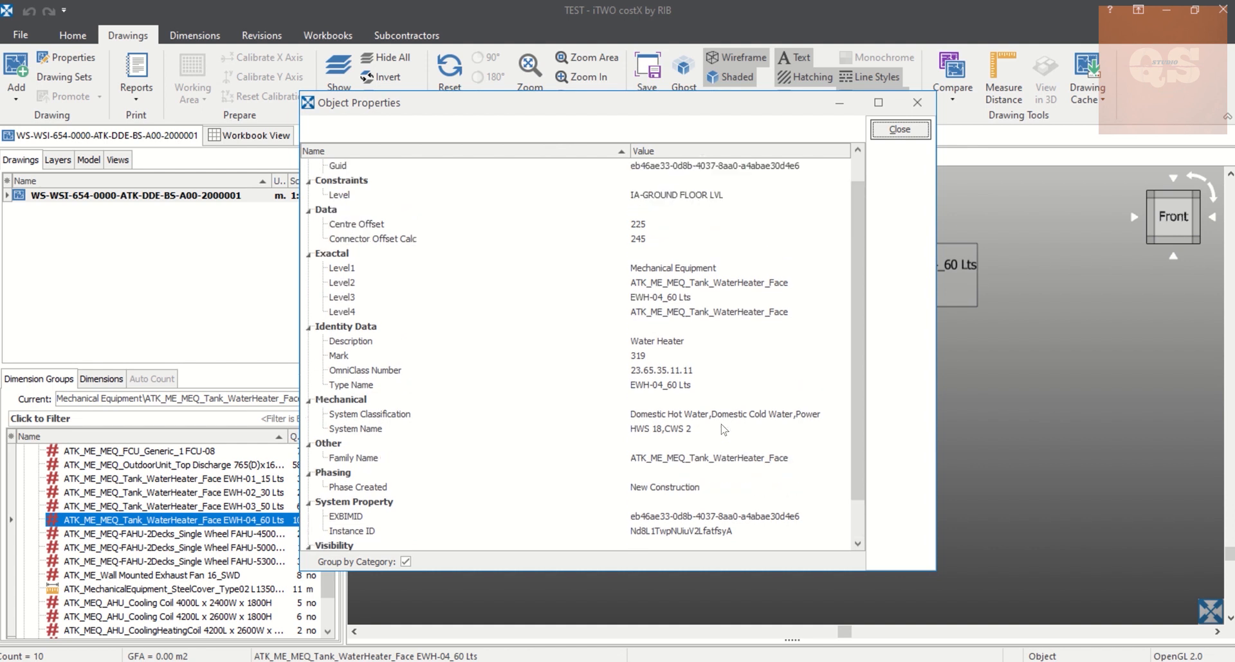
scroll(723, 429, "up", 1)
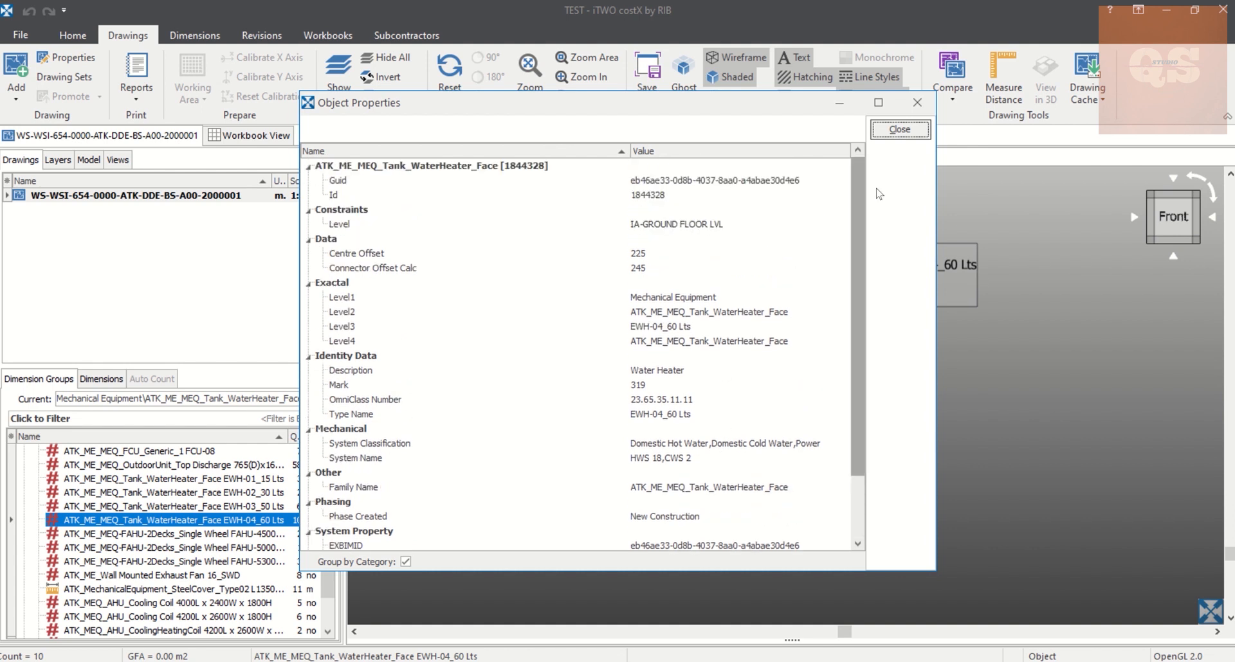